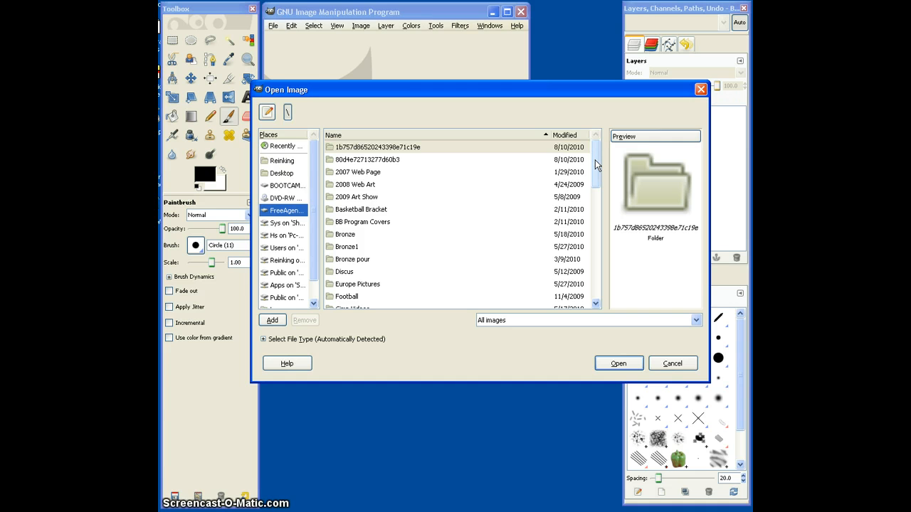
Open Image_1.jpg from the Project_2 folder inside GIMP_Resources, in the teacher's folder under Profiles.
left_click_drag(595, 165, 603, 242)
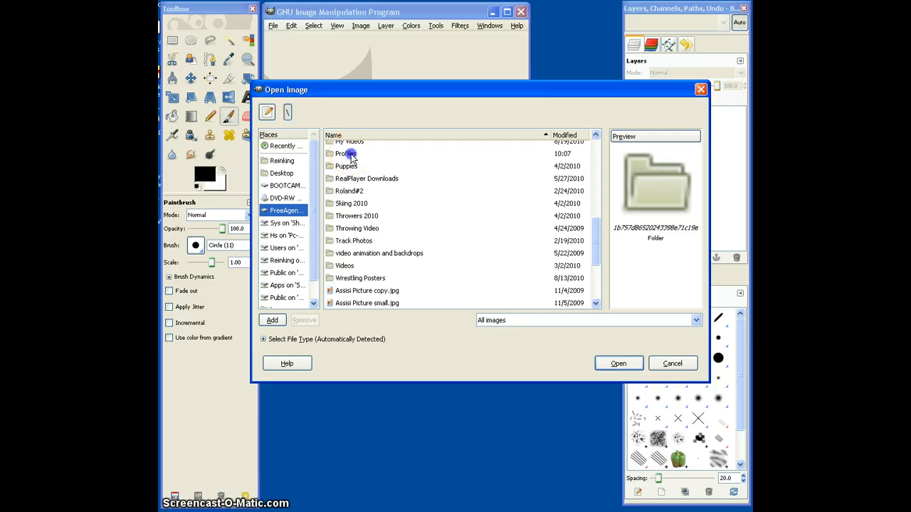
double_click(345, 150)
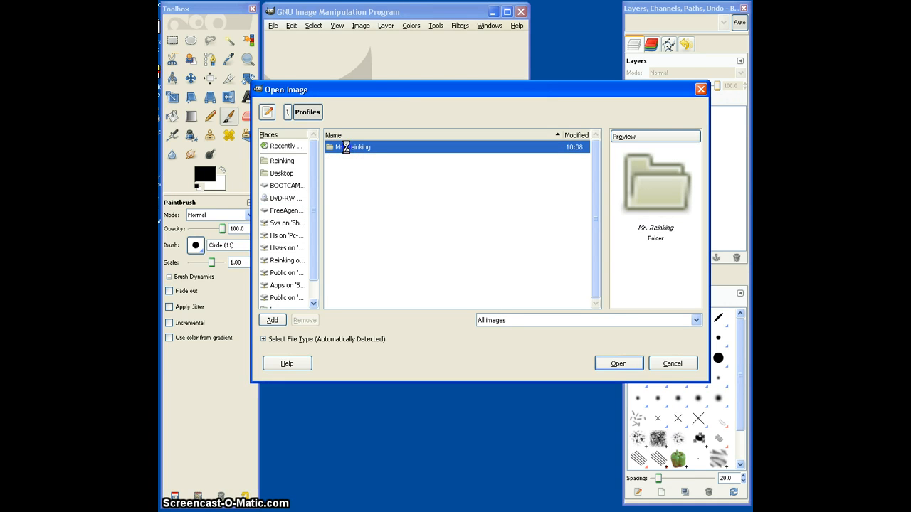
double_click(346, 147)
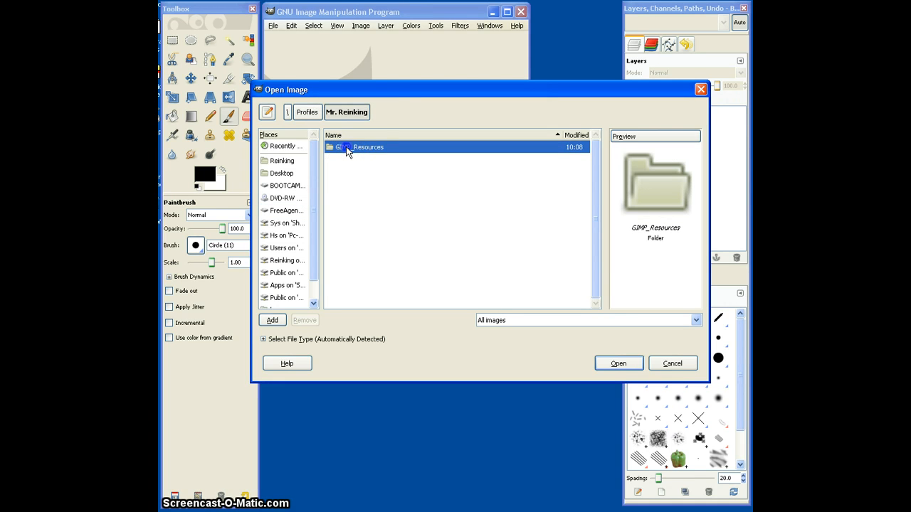
double_click(346, 147)
double_click(343, 174)
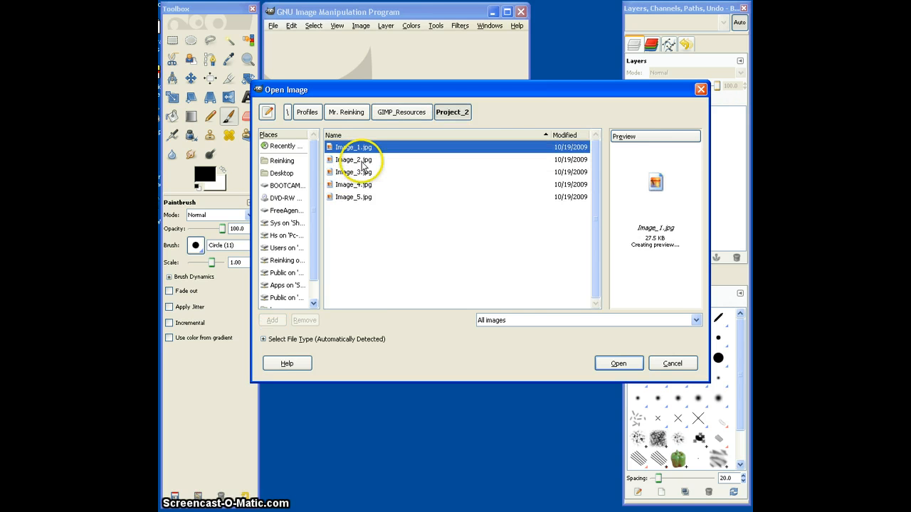
double_click(347, 150)
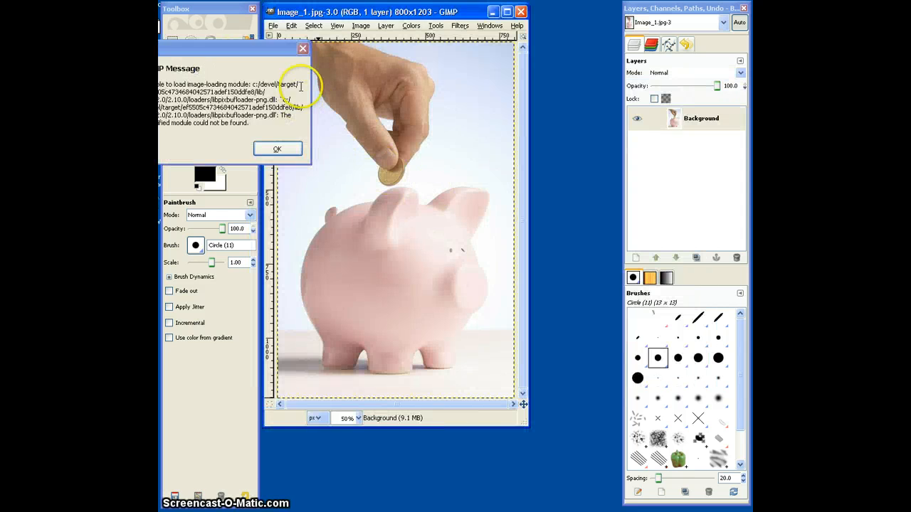
left_click(303, 51)
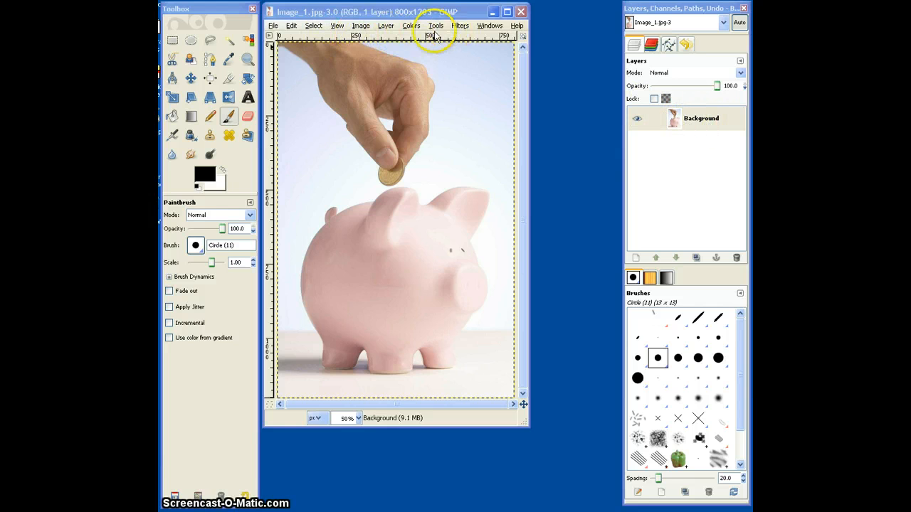
Create a new layer named Line, 800 by 1203 px, with transparency as the fill type.
left_click(385, 25)
left_click(399, 41)
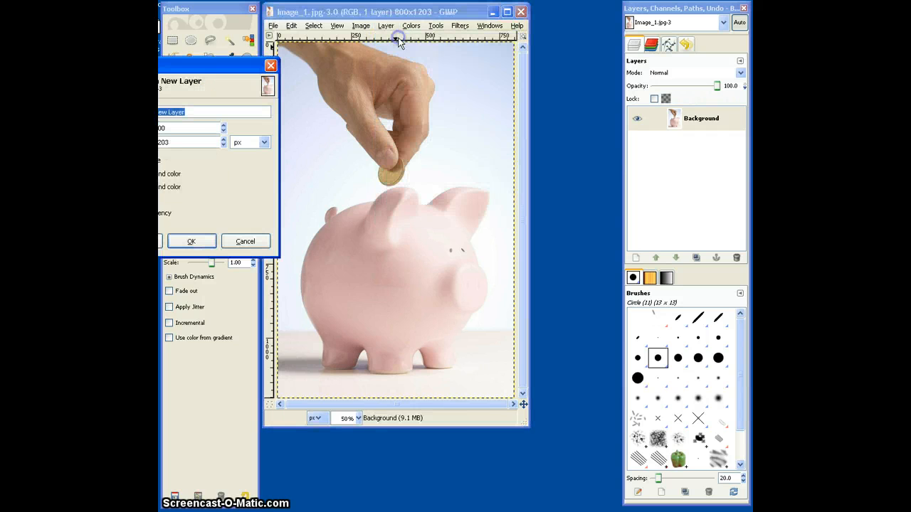
left_click_drag(196, 69, 386, 67)
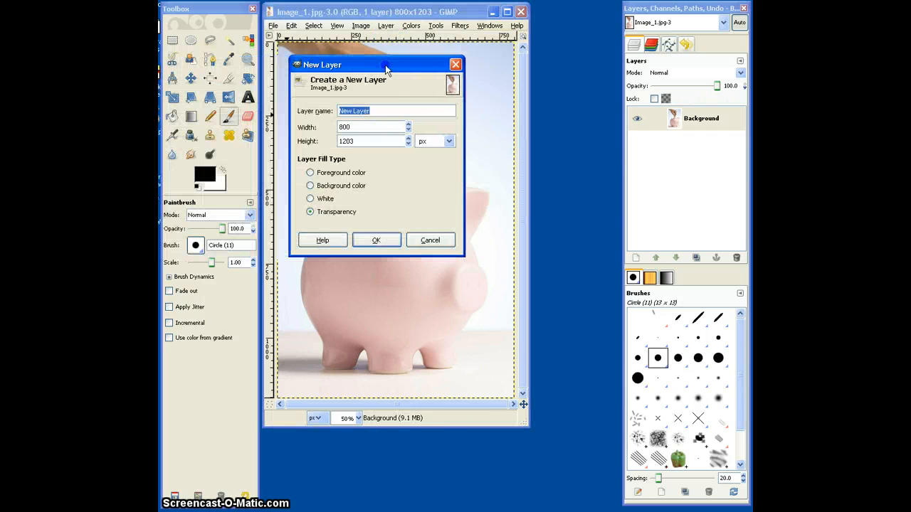
left_click(383, 110)
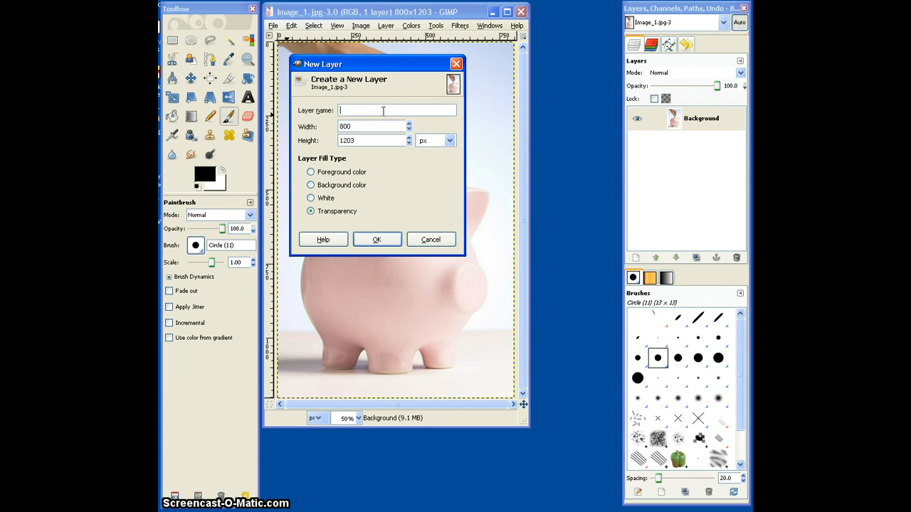
type("Line")
left_click(386, 158)
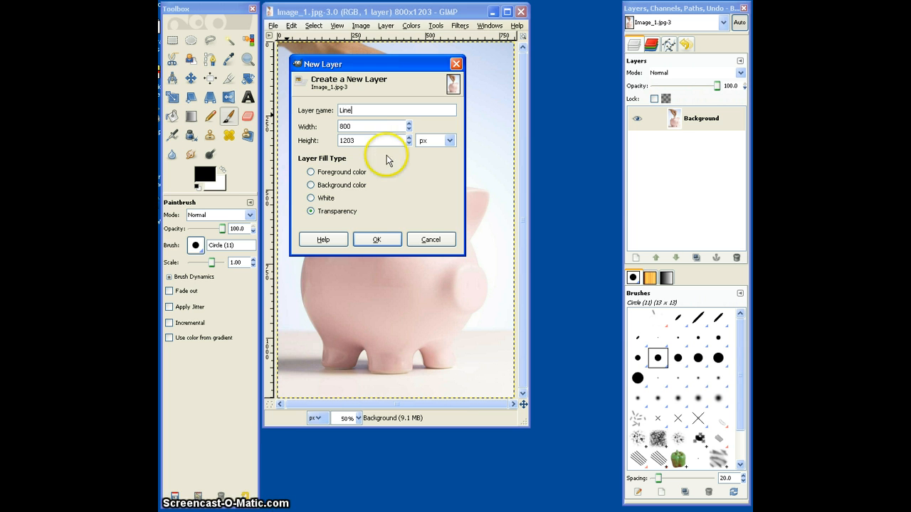
left_click(377, 240)
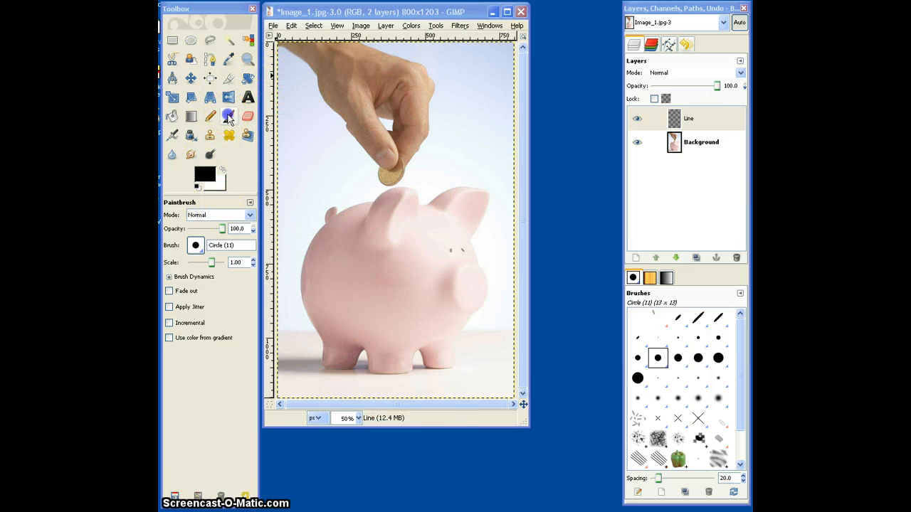
Set up the Paintbrush with the Circle (11) brush and enlarge the image window around the picture.
left_click(227, 119)
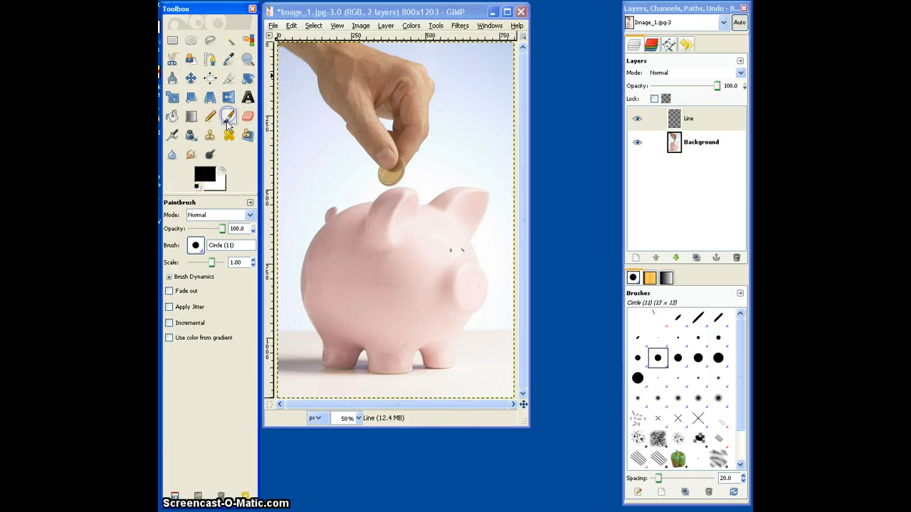
left_click(199, 249)
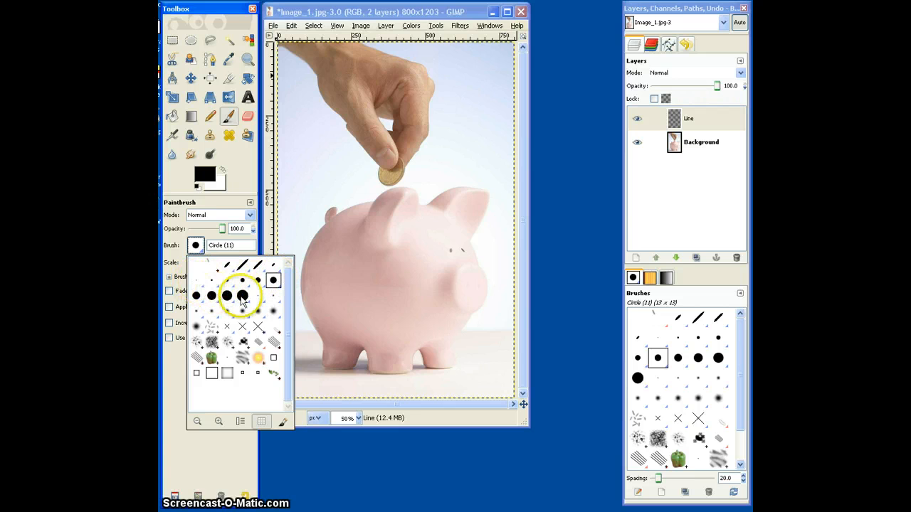
left_click(273, 284)
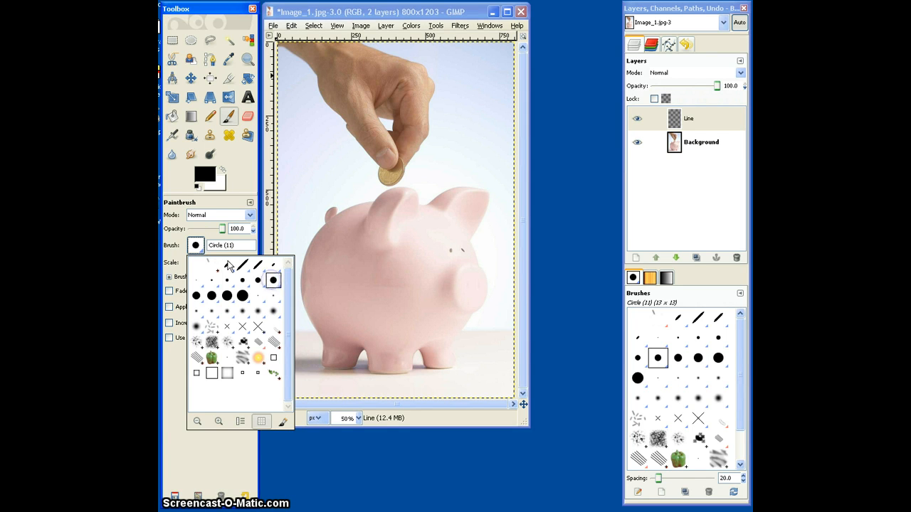
left_click(195, 245)
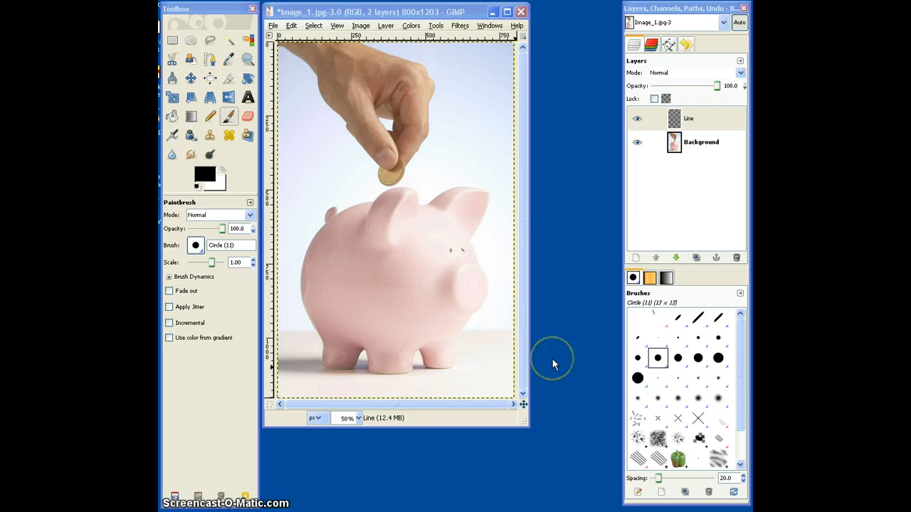
left_click_drag(527, 425, 573, 464)
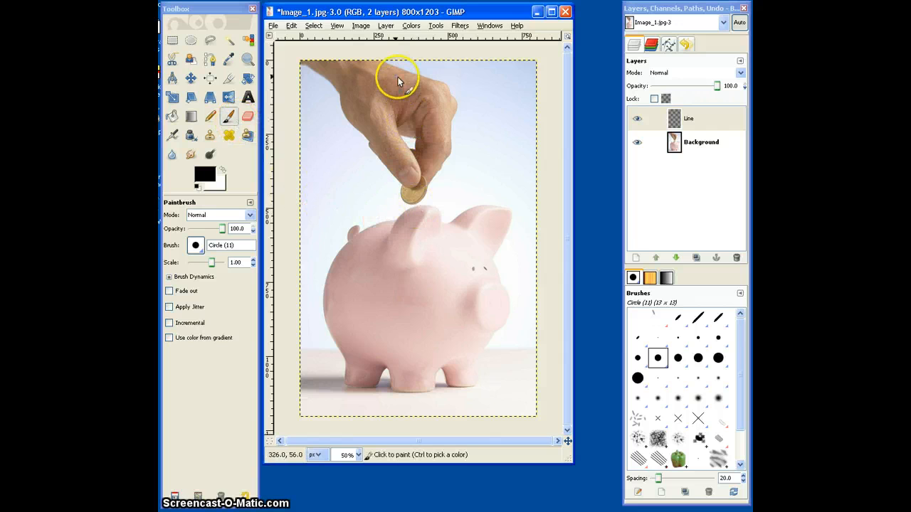
On the Line layer, trace the outlines of the hand, its fingers and the coin in black with the Circle (11) brush.
left_click(700, 127)
left_click(705, 146)
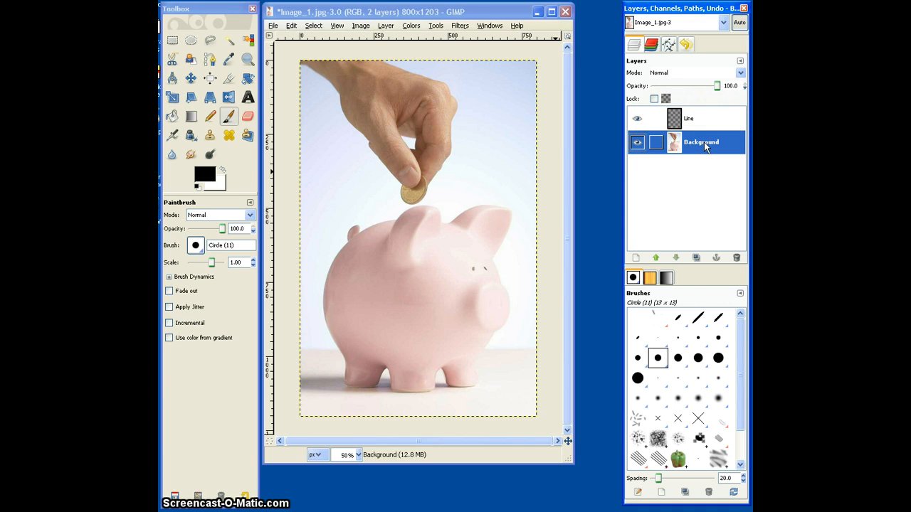
left_click(703, 121)
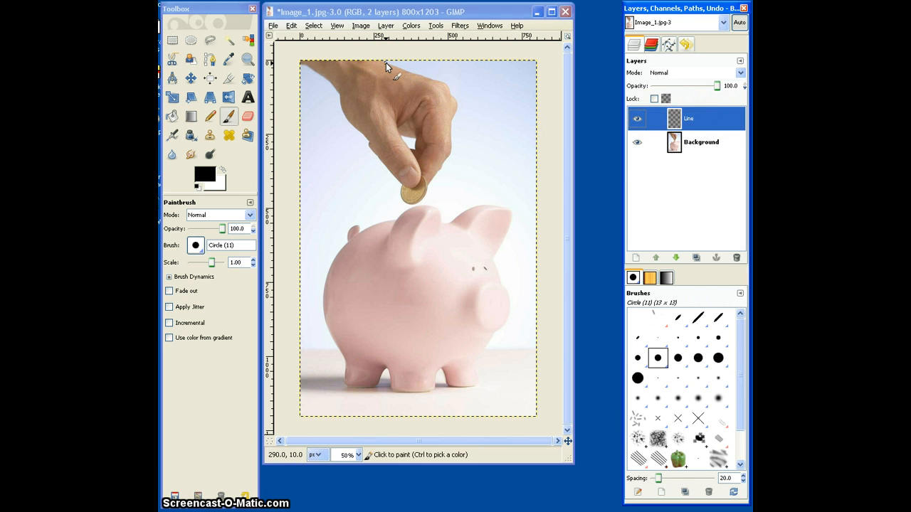
mouse_move(386, 63)
left_mouse_down()
mouse_move(440, 78)
mouse_move(454, 123)
left_mouse_up()
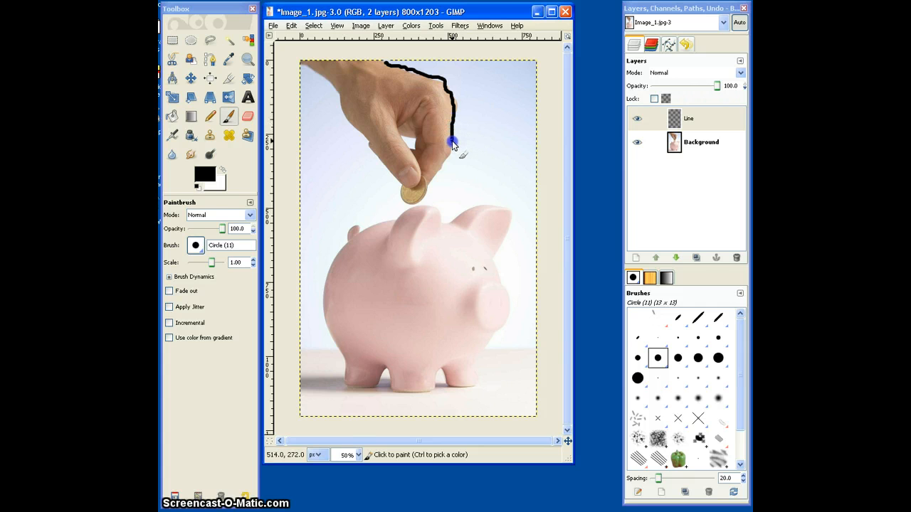
left_click_drag(442, 168, 430, 193)
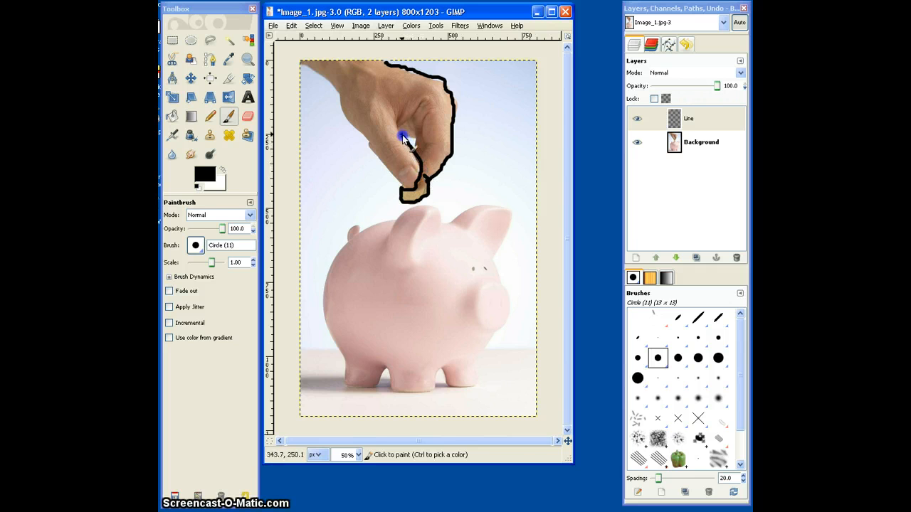
mouse_move(400, 116)
left_mouse_down()
mouse_move(426, 102)
mouse_move(422, 146)
mouse_move(431, 148)
mouse_move(420, 175)
left_mouse_up()
left_click_drag(418, 139, 406, 141)
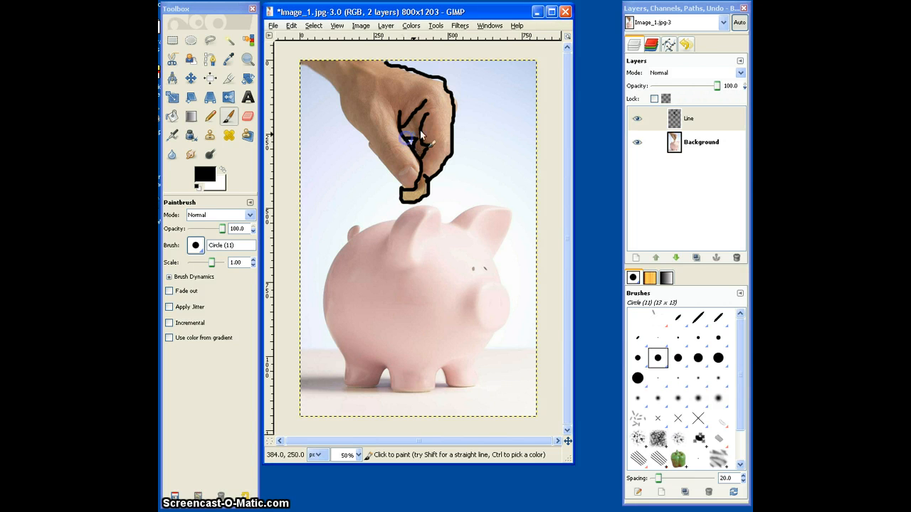
mouse_move(406, 190)
left_mouse_down()
mouse_move(410, 165)
mouse_move(420, 176)
mouse_move(400, 186)
mouse_move(357, 130)
left_mouse_up()
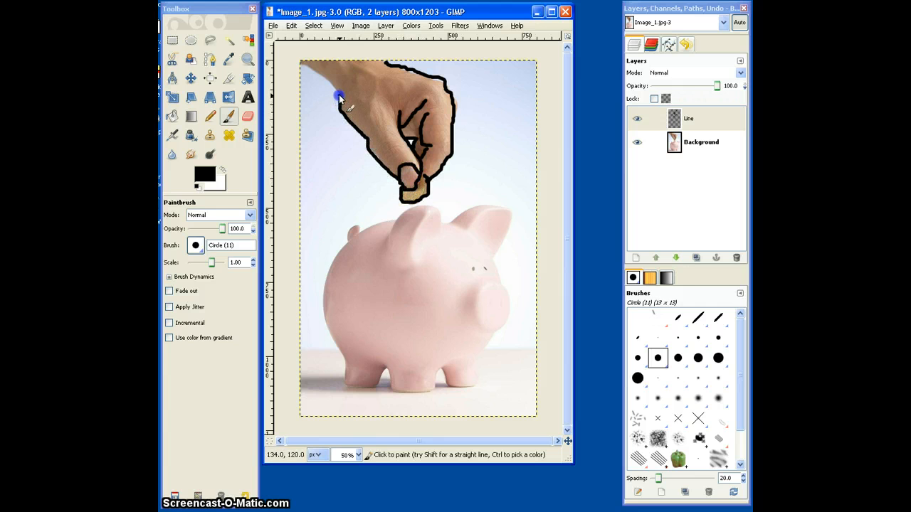
left_click_drag(326, 84, 301, 63)
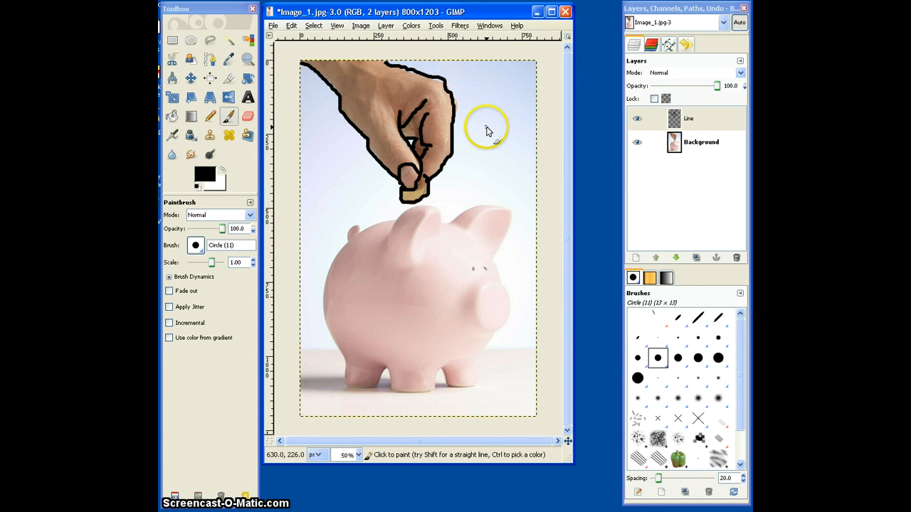
Switch to the Circle (07) brush and trace the piggy bank's ears, tail, body, legs and snout in black.
left_click(198, 248)
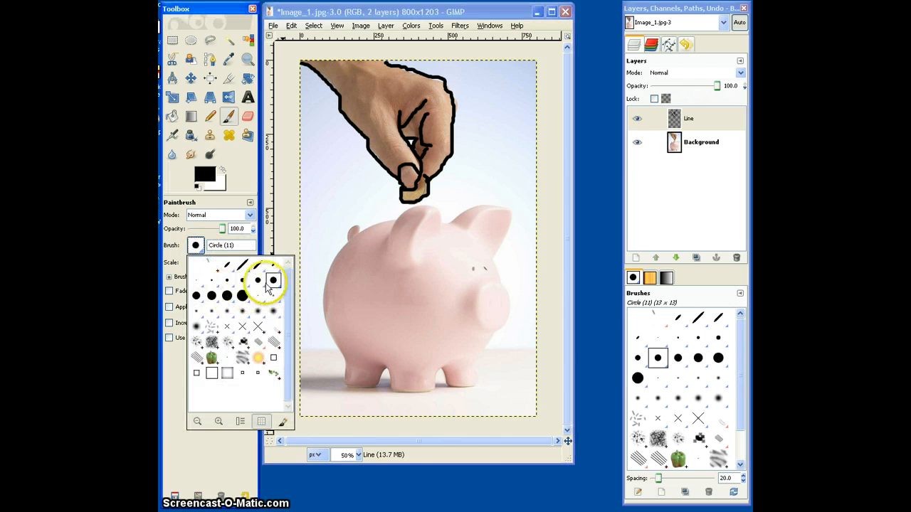
left_click(243, 280)
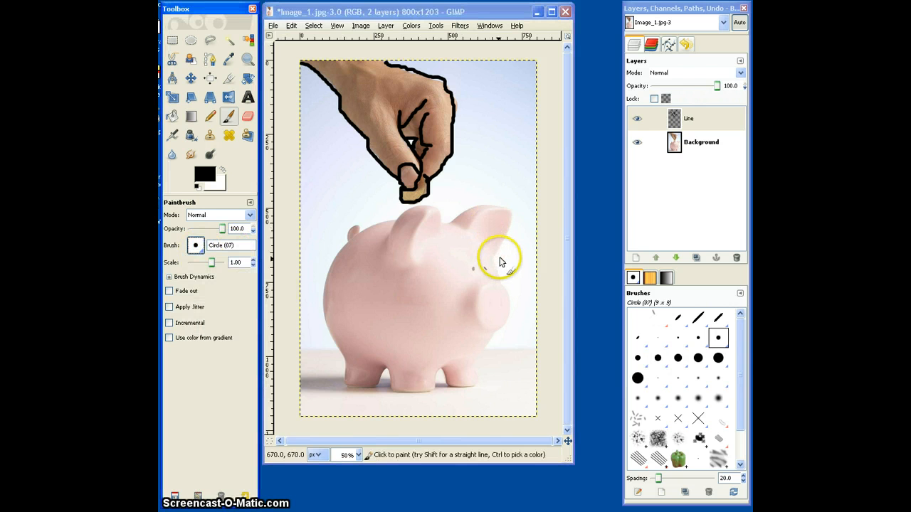
mouse_move(493, 259)
left_mouse_down()
mouse_move(503, 213)
mouse_move(481, 215)
mouse_move(468, 230)
mouse_move(506, 218)
mouse_move(496, 208)
mouse_move(450, 225)
mouse_move(435, 211)
mouse_move(414, 255)
left_mouse_up()
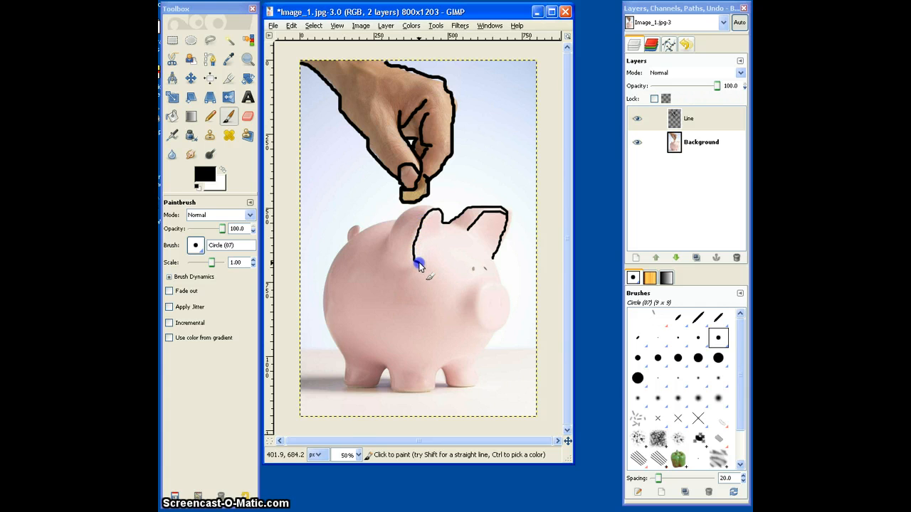
mouse_move(439, 210)
left_mouse_down()
mouse_move(405, 213)
mouse_move(387, 251)
left_mouse_up()
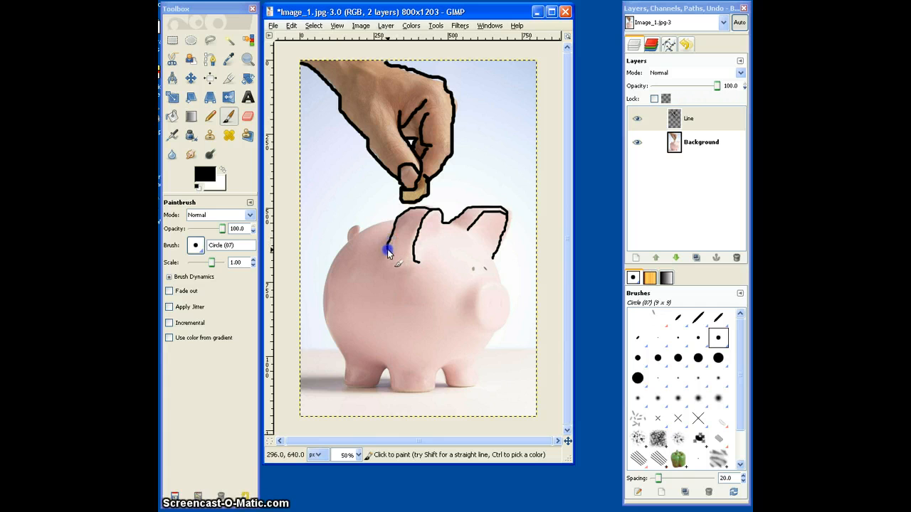
mouse_move(397, 220)
left_mouse_down()
mouse_move(359, 233)
mouse_move(356, 226)
mouse_move(335, 257)
left_mouse_up()
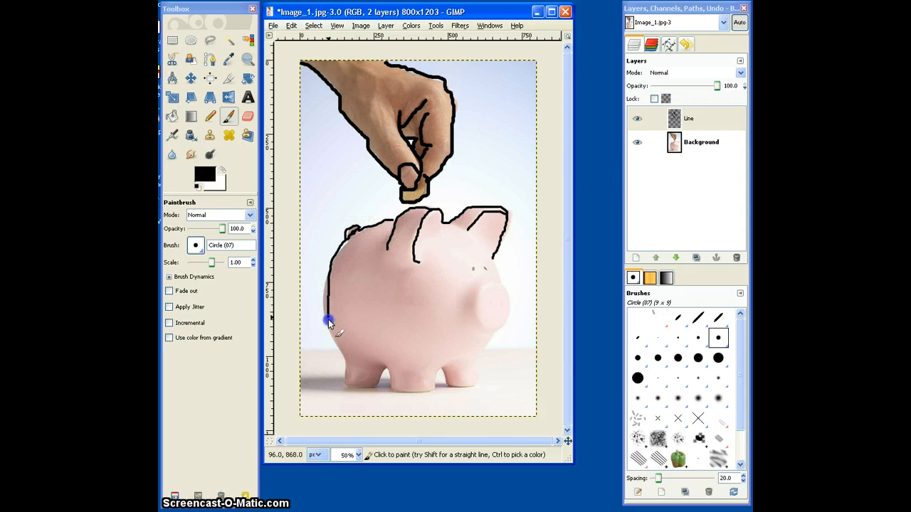
mouse_move(328, 321)
left_mouse_down()
mouse_move(342, 381)
mouse_move(369, 388)
mouse_move(386, 368)
mouse_move(388, 385)
mouse_move(422, 391)
mouse_move(441, 372)
mouse_move(444, 386)
mouse_move(475, 387)
mouse_move(482, 330)
left_mouse_up()
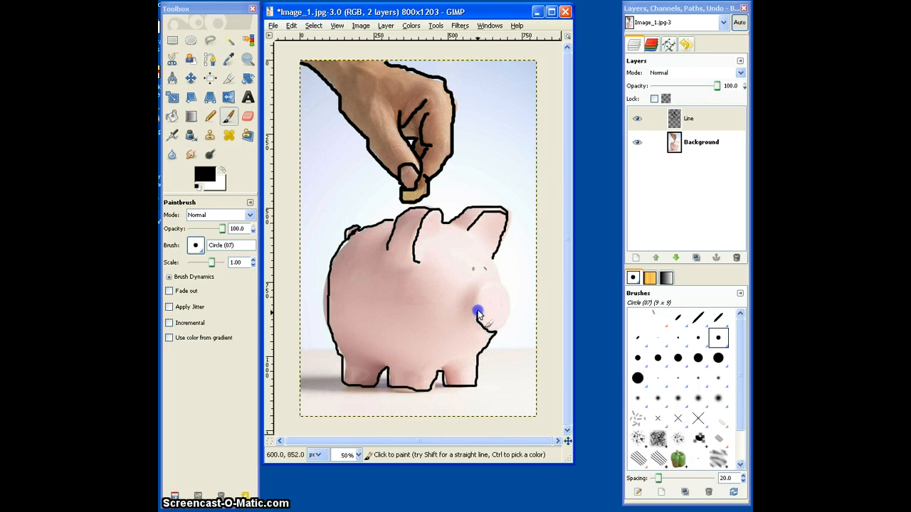
mouse_move(481, 298)
left_mouse_down()
mouse_move(495, 285)
mouse_move(506, 295)
mouse_move(495, 330)
left_mouse_up()
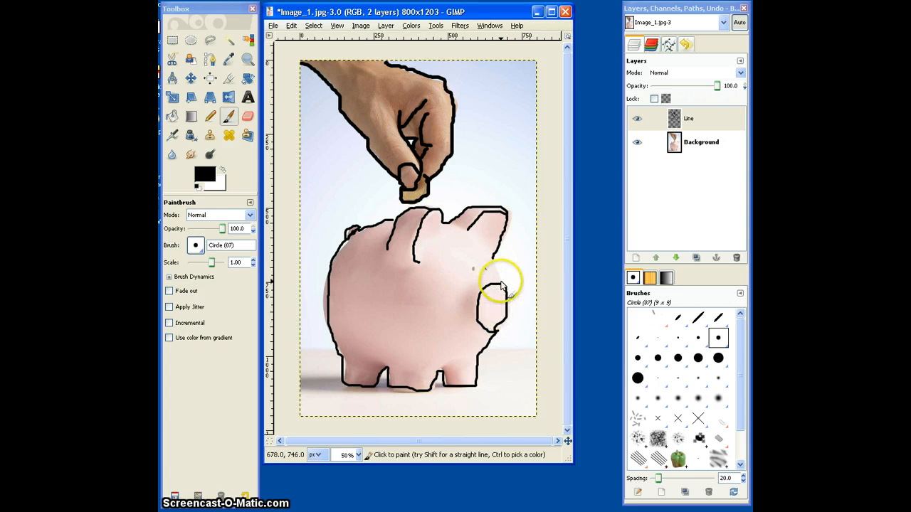
left_click_drag(500, 281, 495, 266)
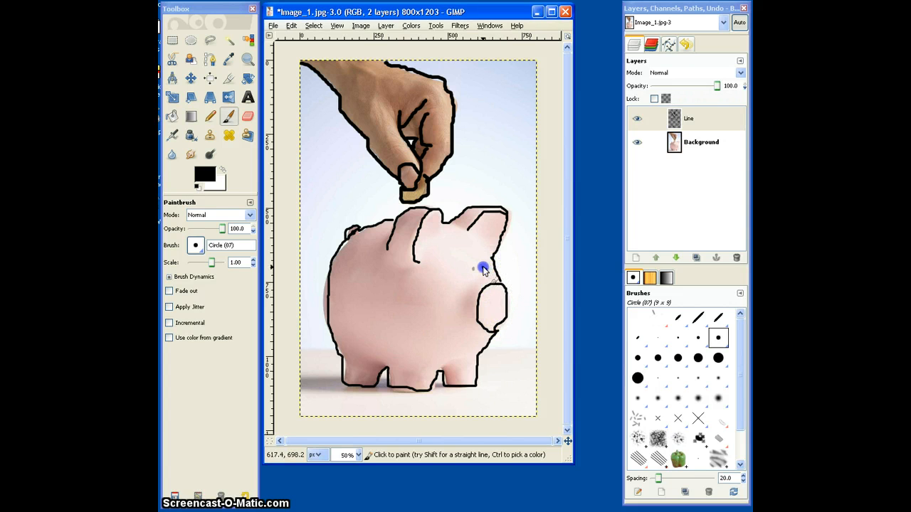
Try dabbing the pig's two eyes with the Circle (07) brush, and undo both paint strokes.
left_click(482, 271)
left_click(471, 266)
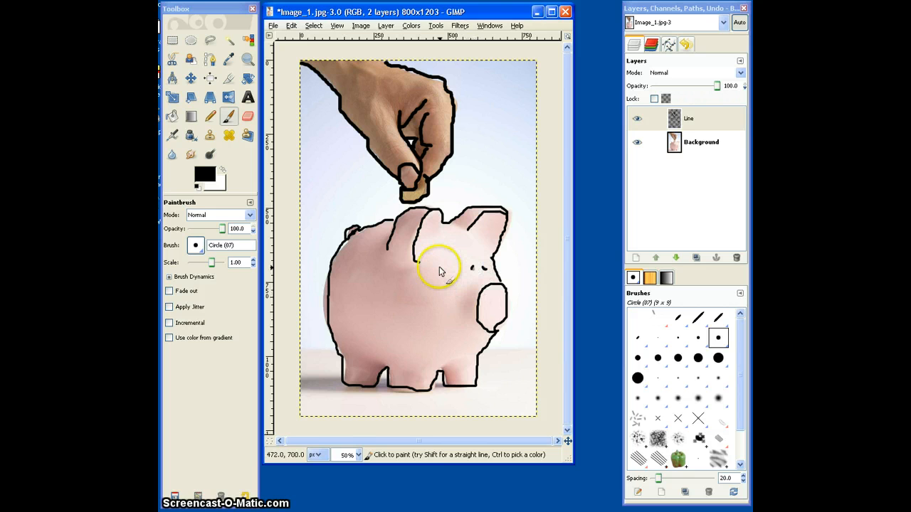
left_click(291, 26)
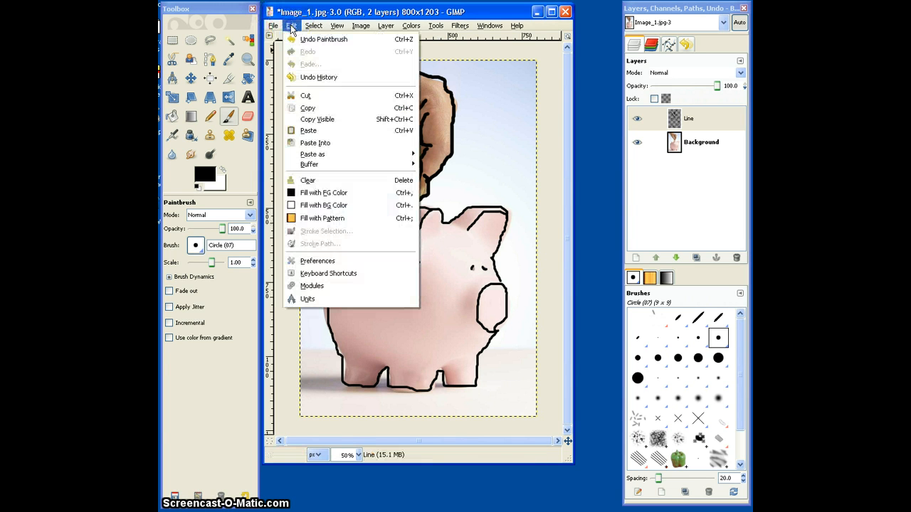
left_click(309, 40)
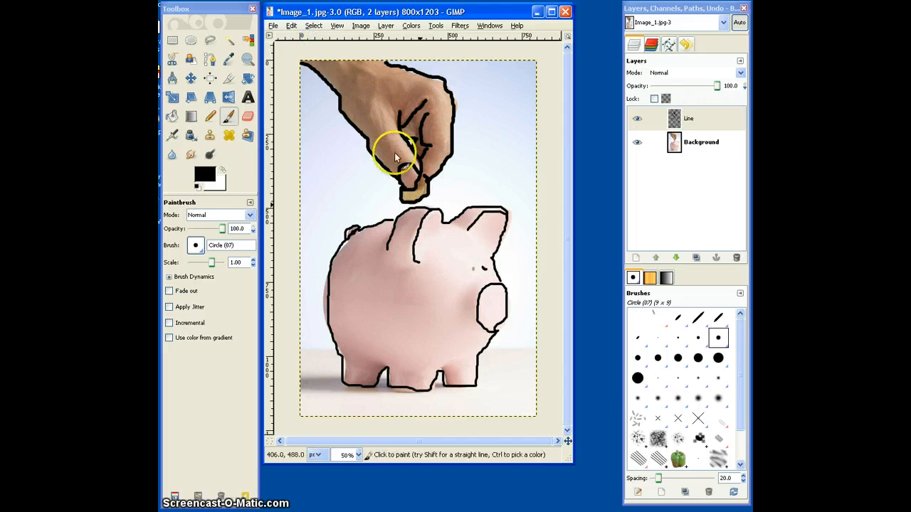
left_click(286, 27)
left_click(310, 39)
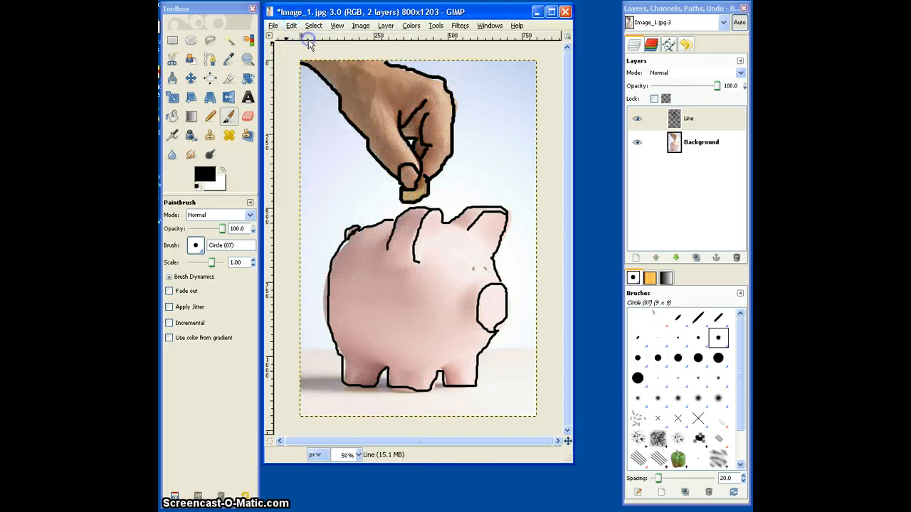
Undo the last paint stroke and redraw the pig's face line from the base of the front ear down to the snout.
left_click(291, 26)
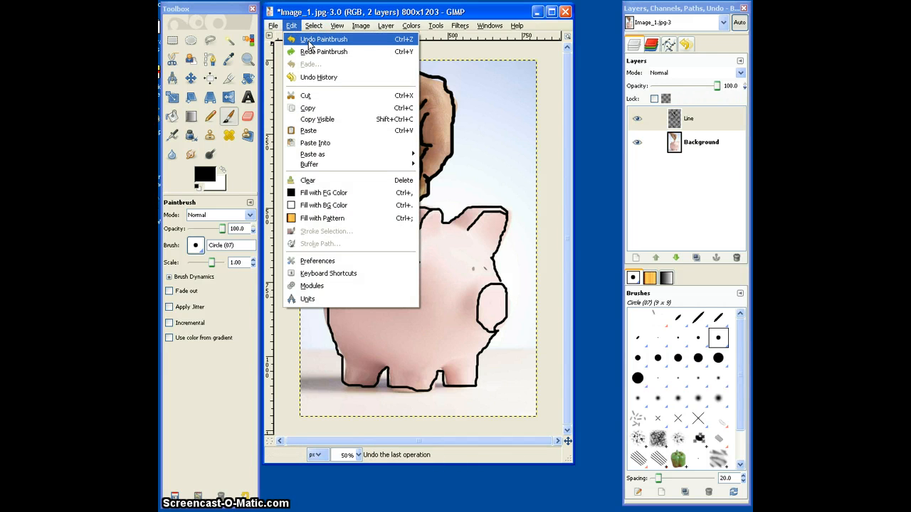
left_click(309, 41)
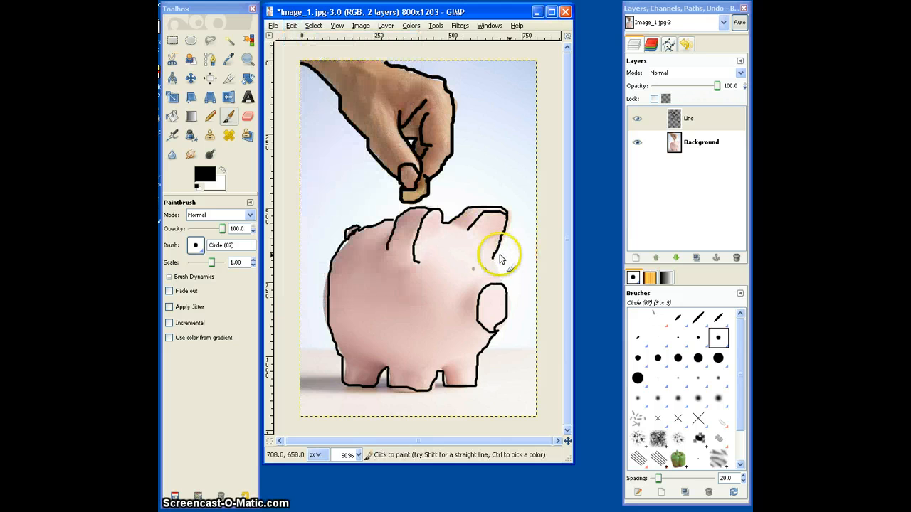
left_click_drag(493, 258, 502, 286)
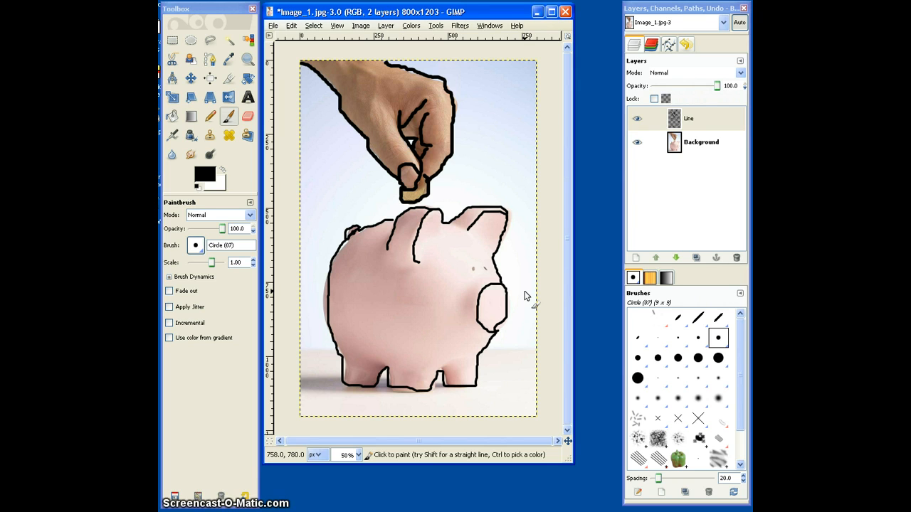
left_click(500, 277)
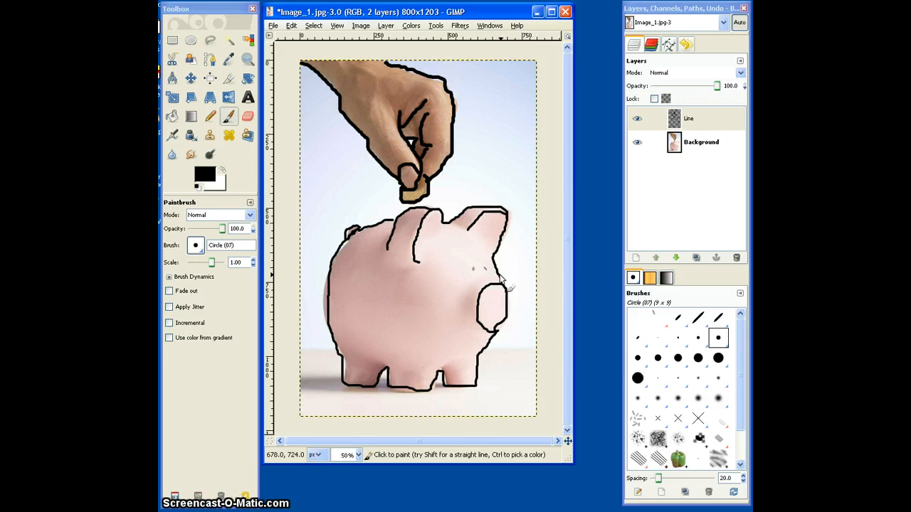
Check the tracing against the photo by hiding and showing the Background and Line layers in turn, finishing with both shown.
left_click(638, 143)
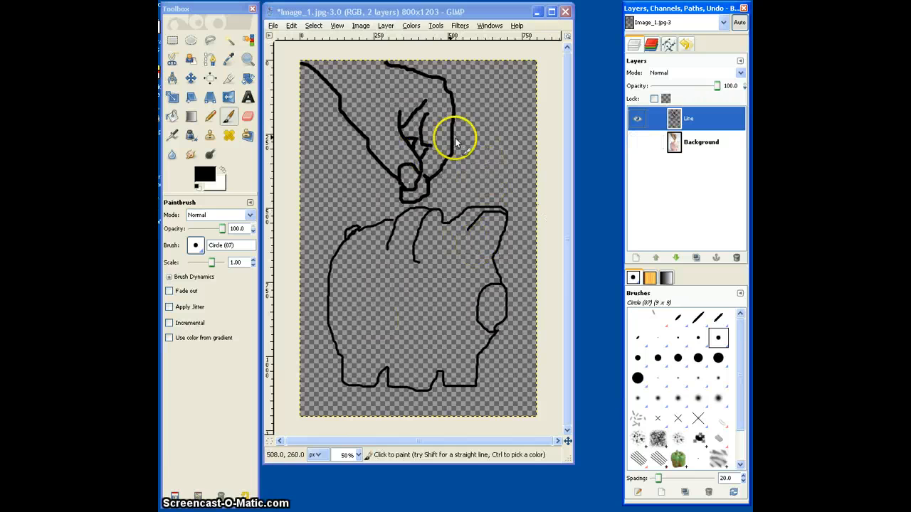
left_click(645, 150)
left_click(637, 121)
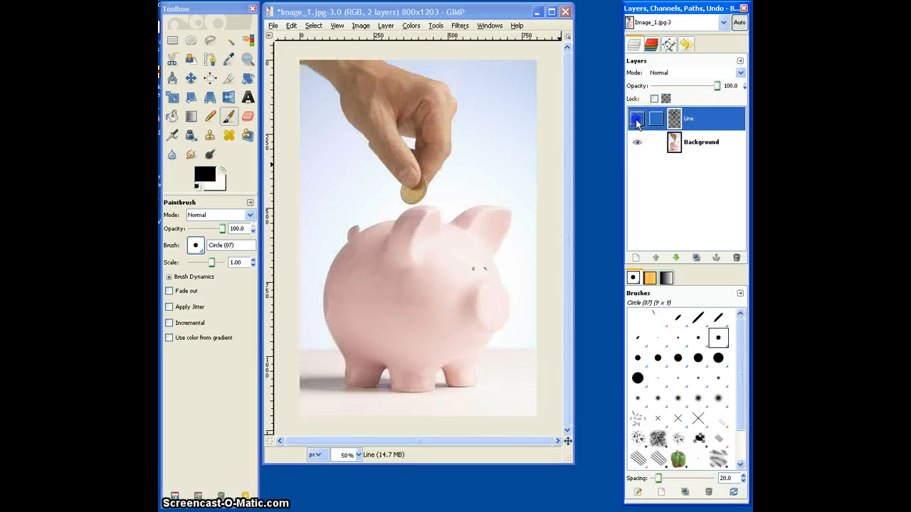
left_click(637, 121)
left_click(635, 139)
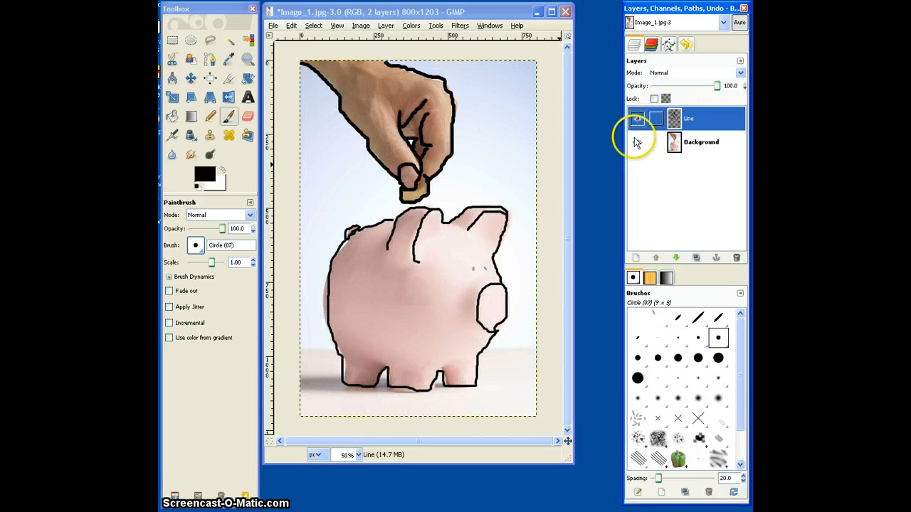
left_click(637, 118)
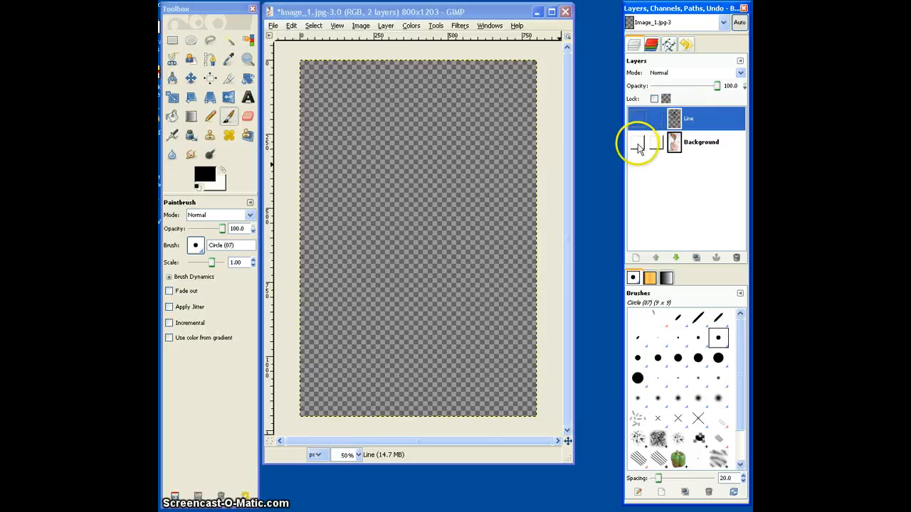
left_click(638, 147)
left_click(637, 120)
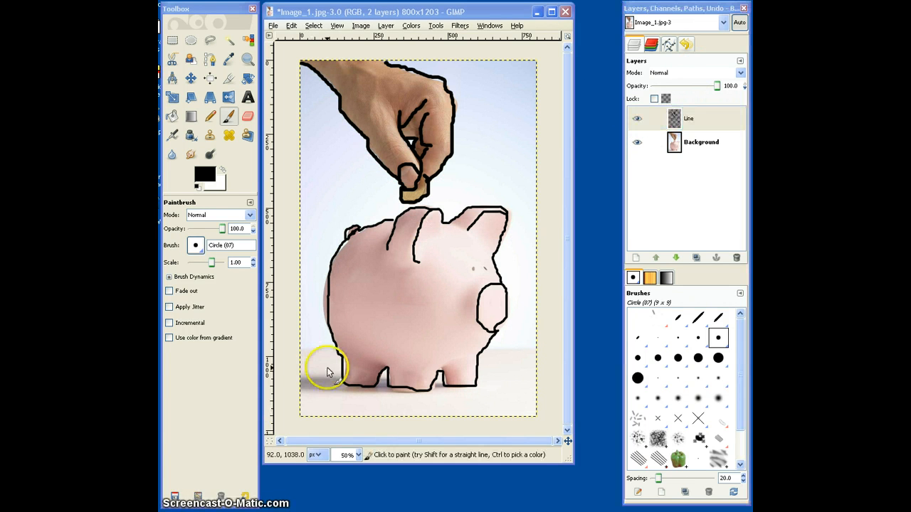
Switch to the Circle (01) brush and mark the pig's eye in black on the Line layer.
left_click(197, 246)
left_click(211, 279)
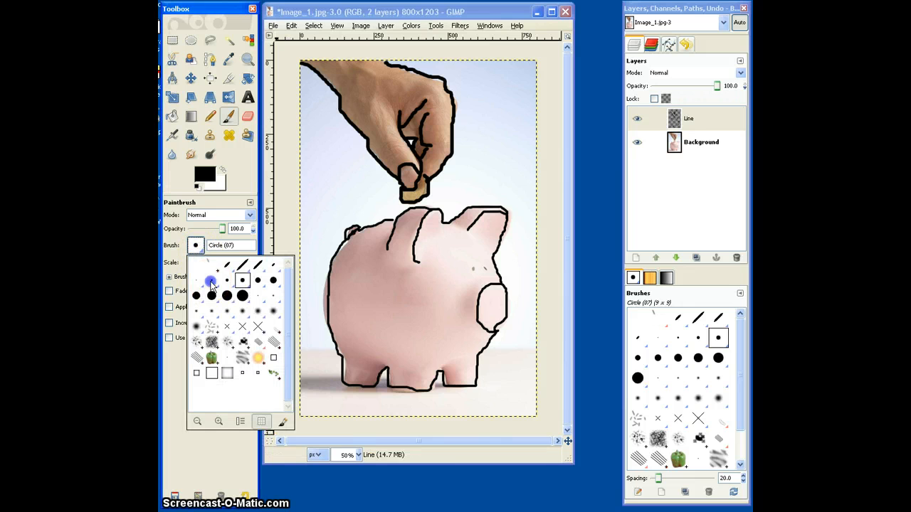
left_click(196, 247)
left_click(196, 281)
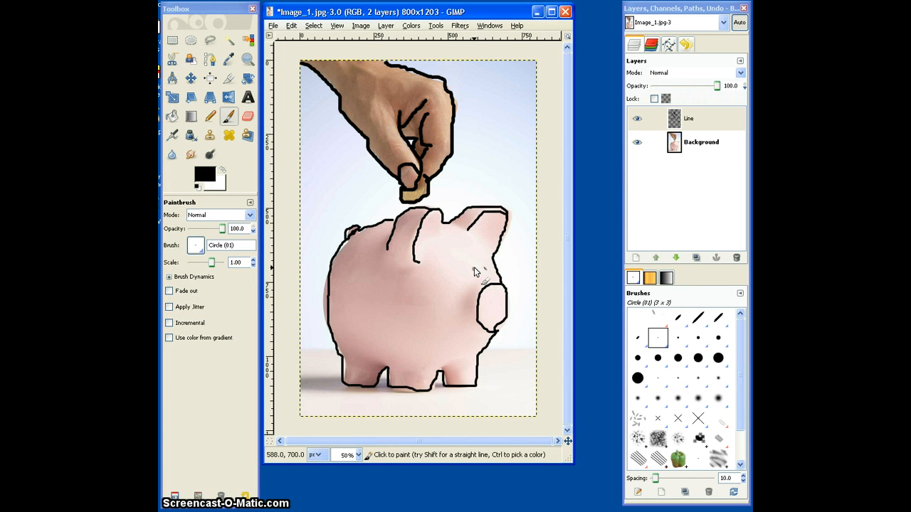
left_click(711, 120)
left_click(471, 271)
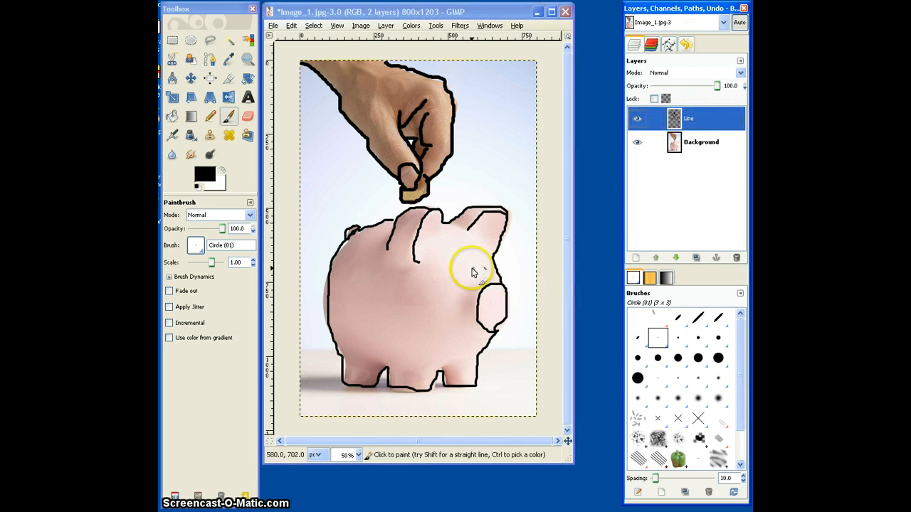
left_click(472, 271)
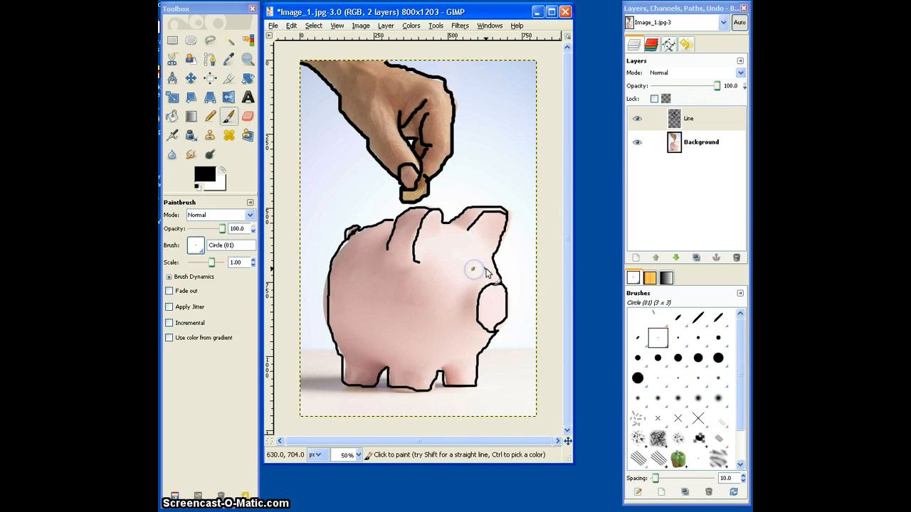
Switch to the Circle (03) brush and draw short black crease lines across the thumb's knuckle.
left_click(197, 245)
left_click(211, 280)
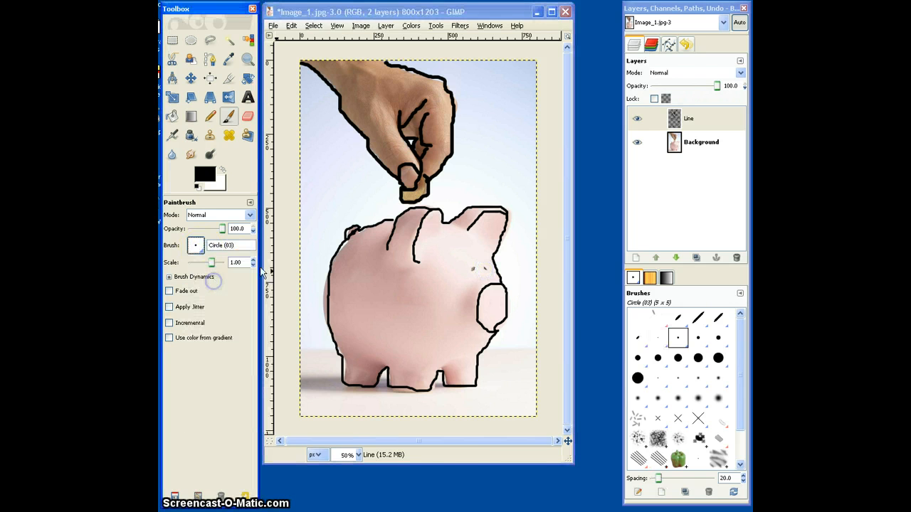
left_click(421, 220)
left_click(407, 158)
mouse_move(397, 148)
left_mouse_down()
mouse_move(387, 150)
mouse_move(394, 153)
left_mouse_up()
left_click(388, 162)
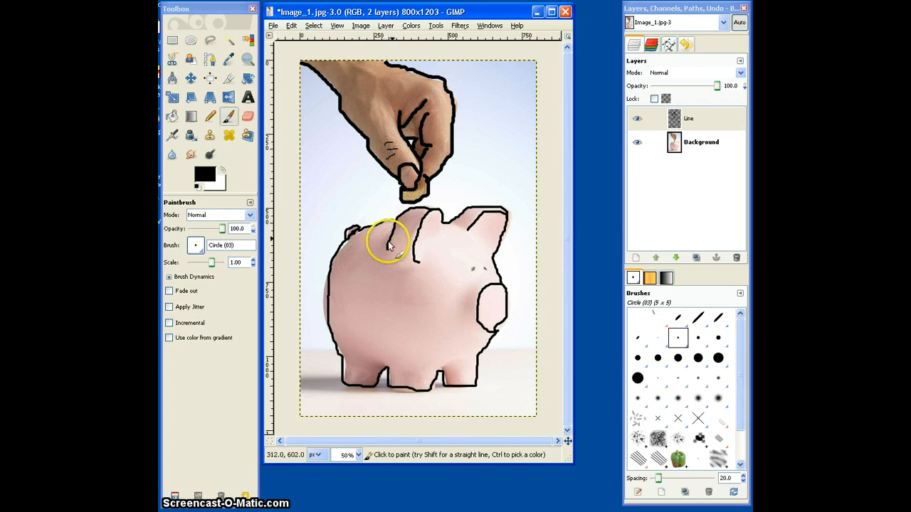
Add thin black lines where the pig's legs meet its belly using the Circle (03) brush.
left_click(385, 370)
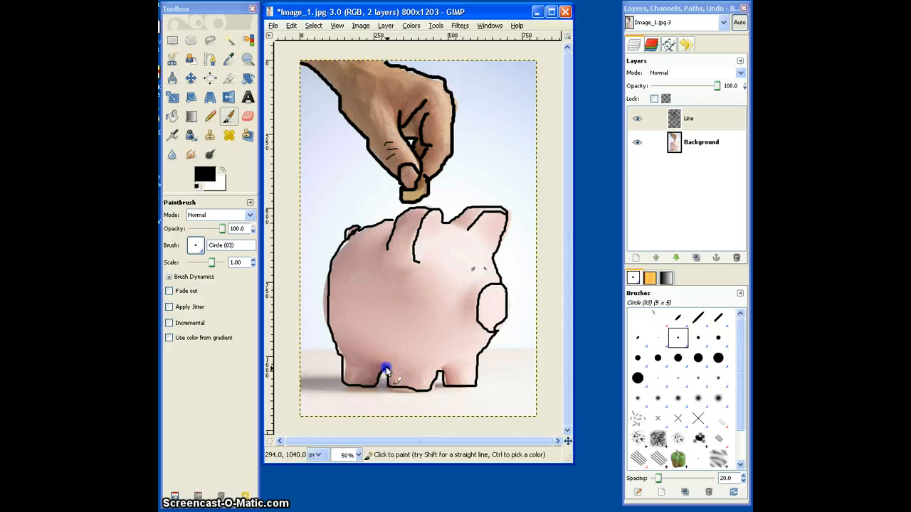
left_click_drag(387, 369, 381, 363)
left_click(442, 371)
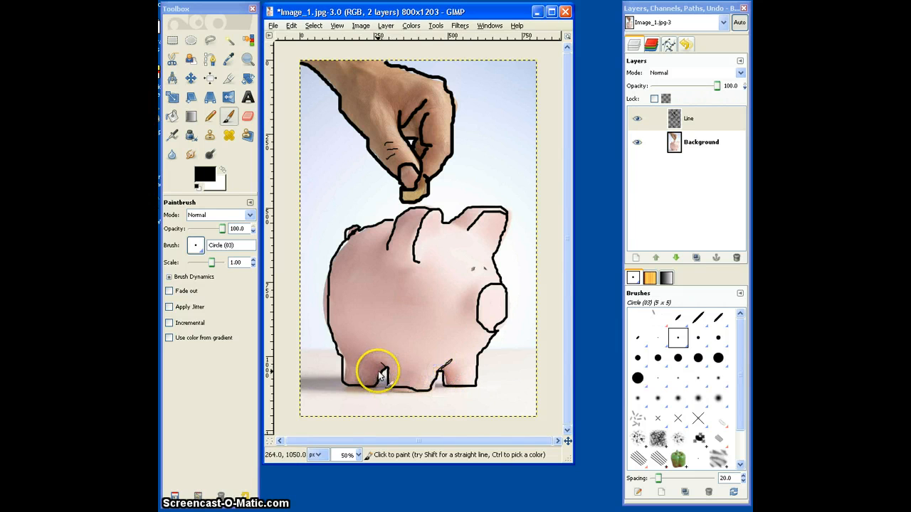
left_click_drag(379, 371, 357, 365)
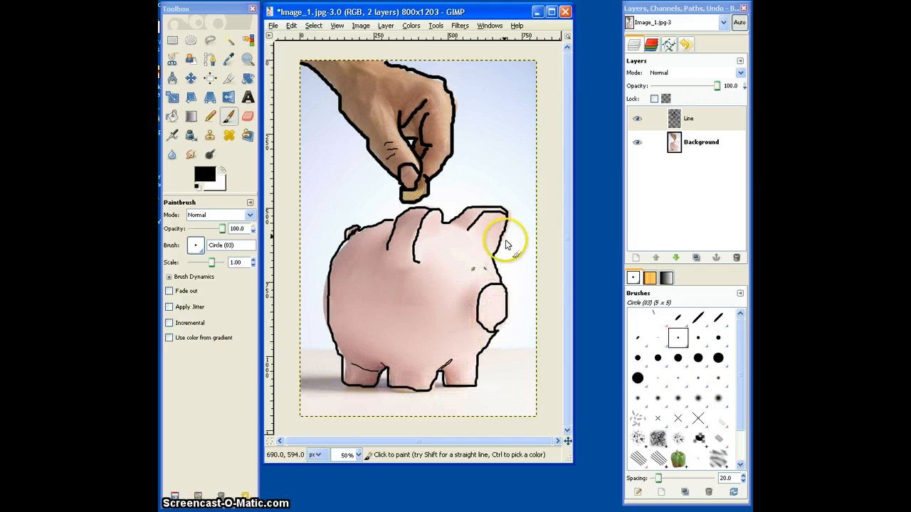
Add thin black lines on the pig's head between the ears and on the back and knuckle of the hand.
left_click_drag(448, 224, 461, 226)
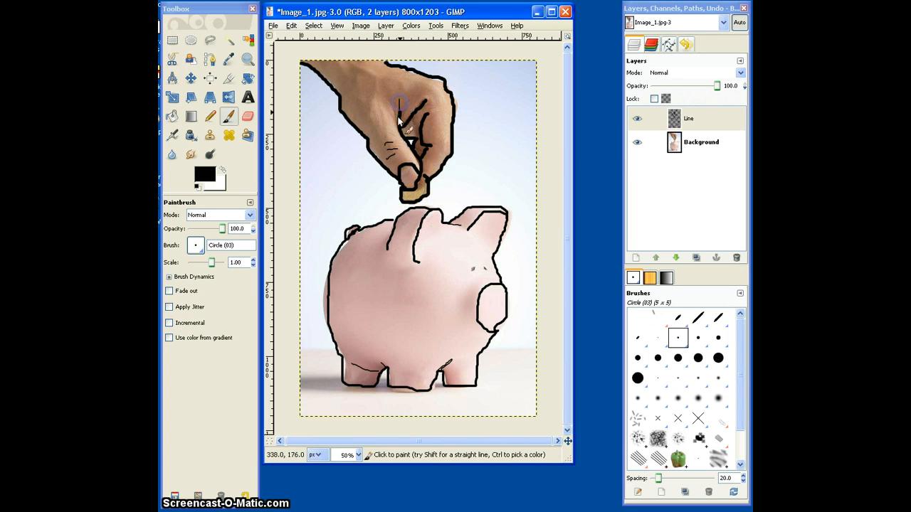
mouse_move(388, 99)
left_mouse_down()
mouse_move(377, 116)
mouse_move(378, 75)
left_mouse_up()
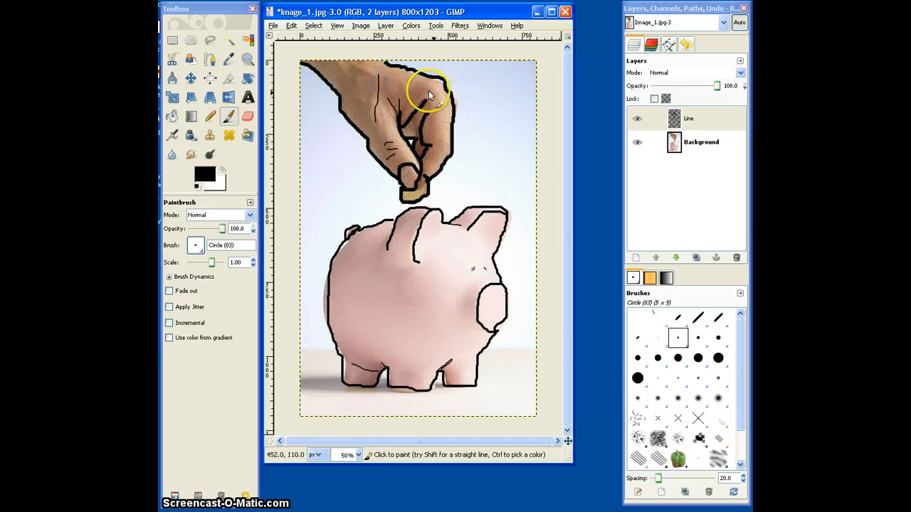
left_click_drag(427, 89, 447, 97)
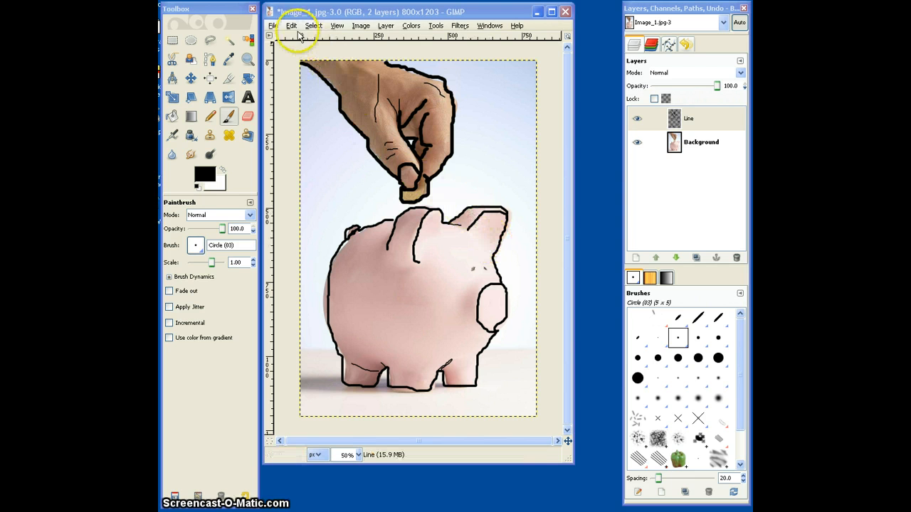
Create a new 800 x 1203 px layer named Color with transparent fill and make it the active layer.
left_click(385, 26)
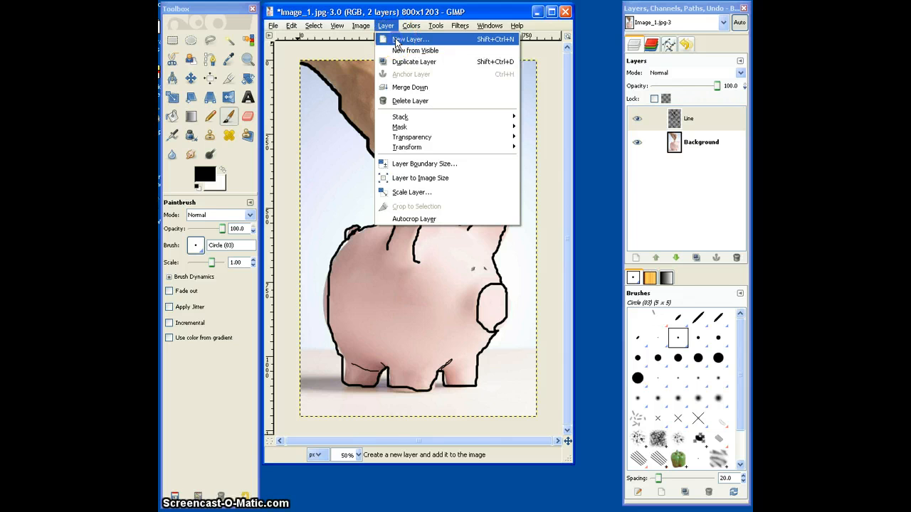
left_click(396, 40)
left_click_drag(223, 86, 416, 106)
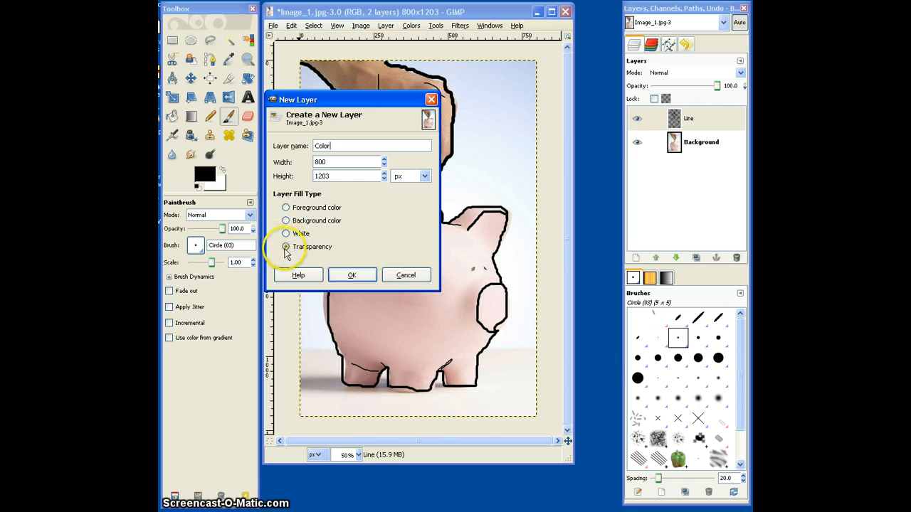
left_click(350, 274)
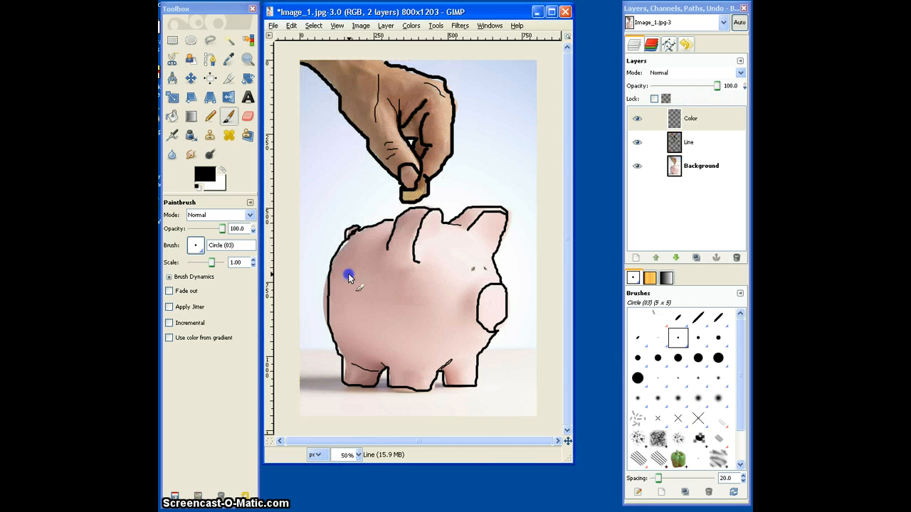
left_click(699, 119)
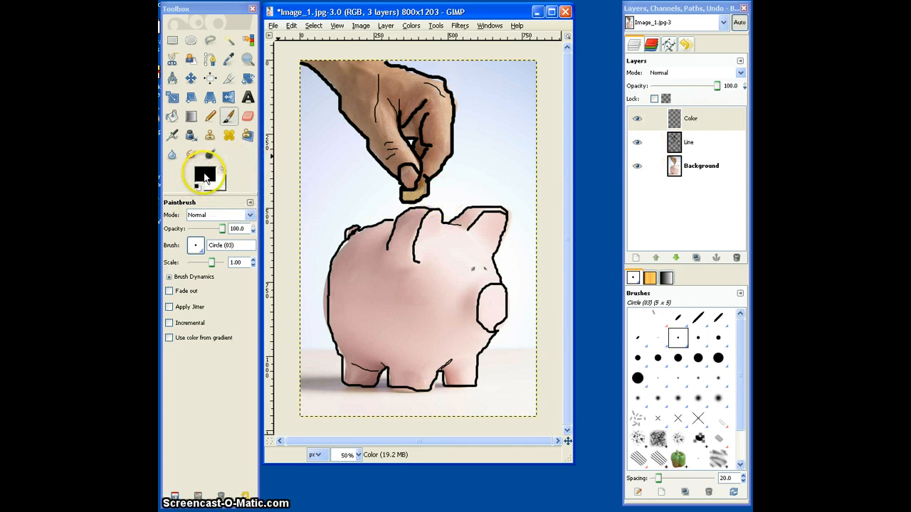
Change the foreground color to the muted red bc4b4b.
left_click(204, 175)
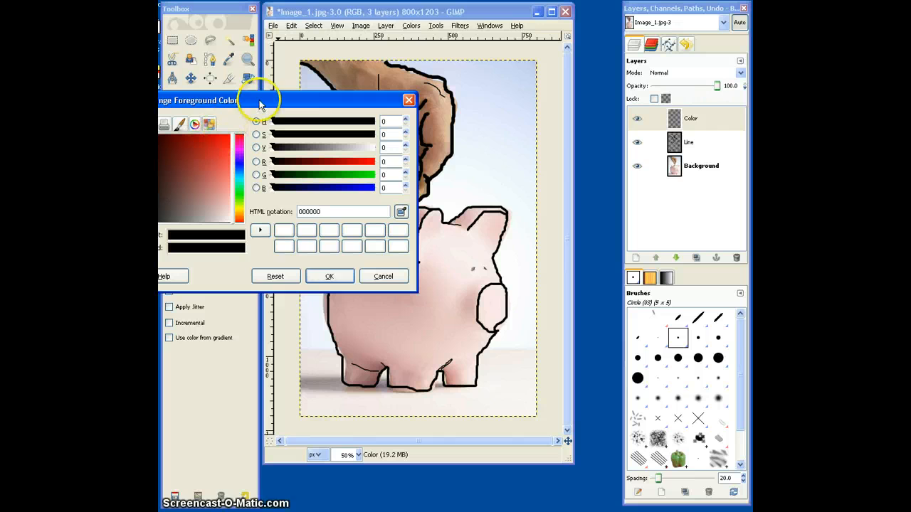
left_click_drag(260, 97, 327, 98)
left_click(249, 146)
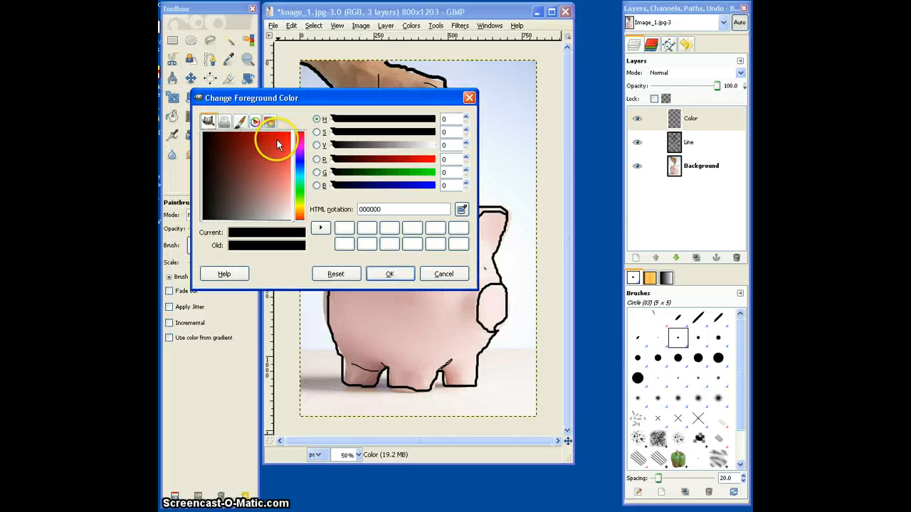
left_click(277, 140)
mouse_move(276, 138)
left_mouse_down()
mouse_move(255, 144)
mouse_move(259, 185)
mouse_move(252, 188)
mouse_move(267, 167)
left_mouse_up()
left_click(243, 235)
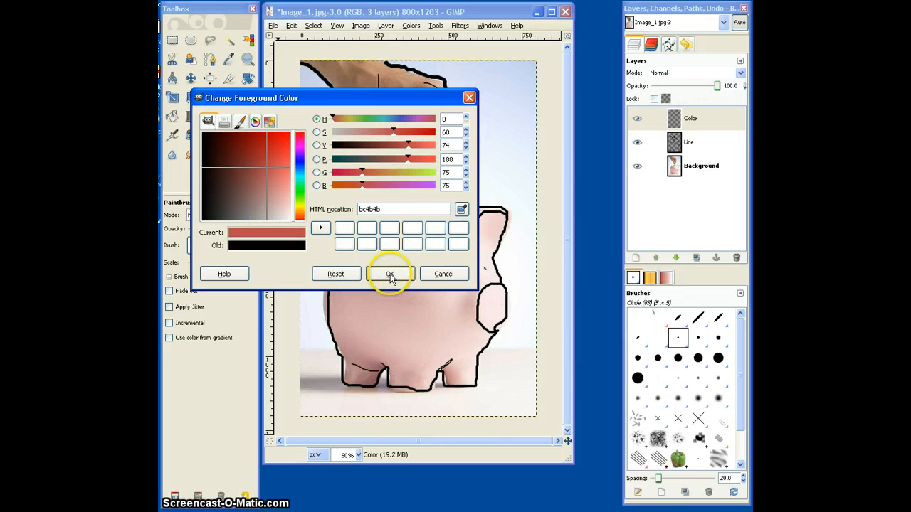
left_click(390, 276)
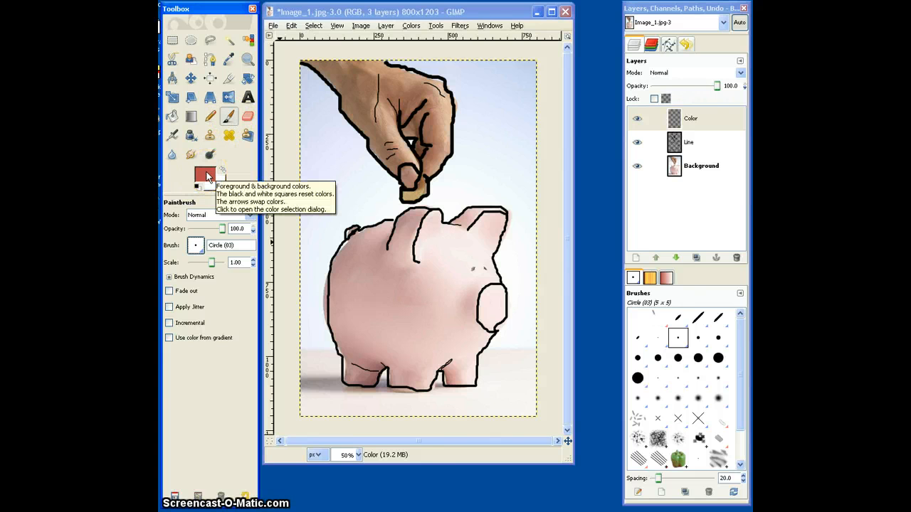
Switch to the Circle (17) brush and paint the pig's whole snout solid red on the Color layer.
left_click(482, 311)
left_click_drag(503, 316, 508, 315)
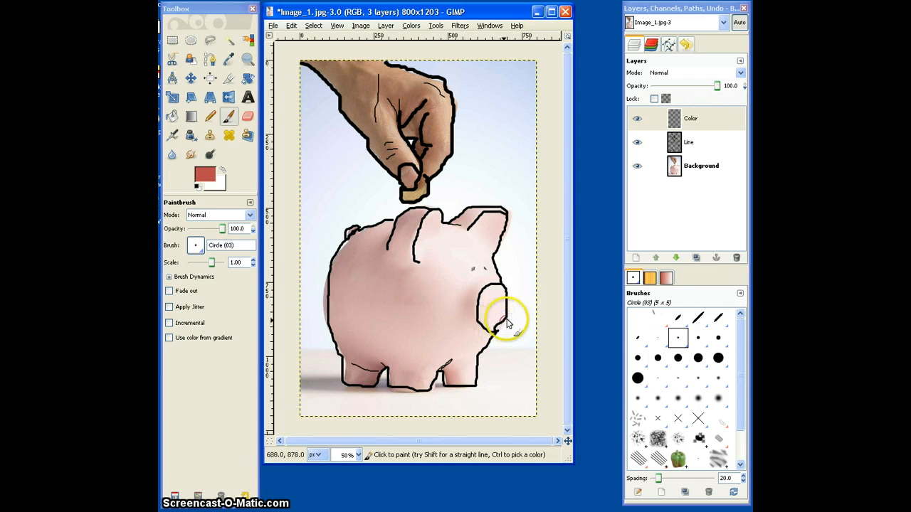
left_click(201, 247)
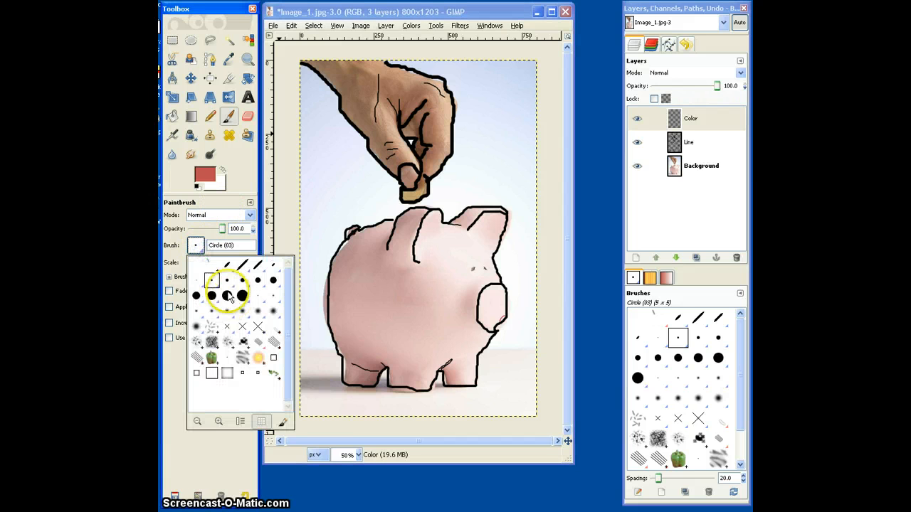
left_click(226, 295)
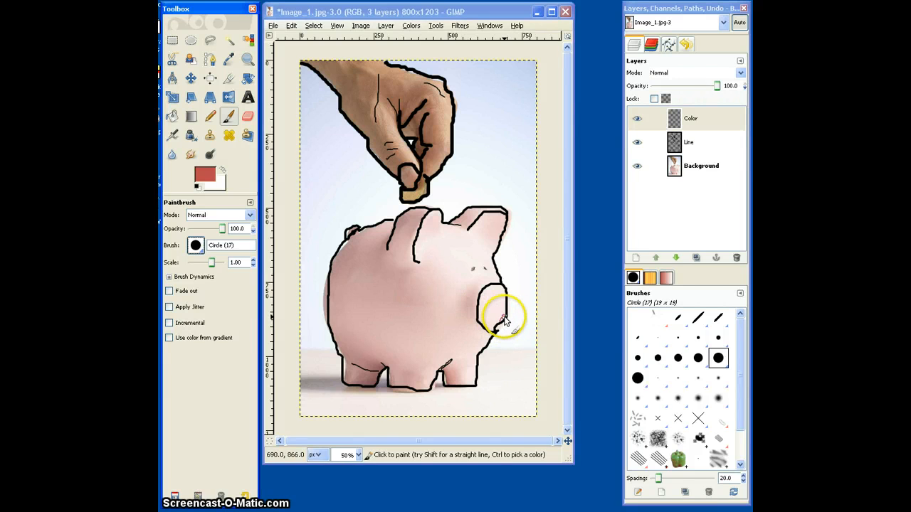
left_click_drag(504, 321, 502, 324)
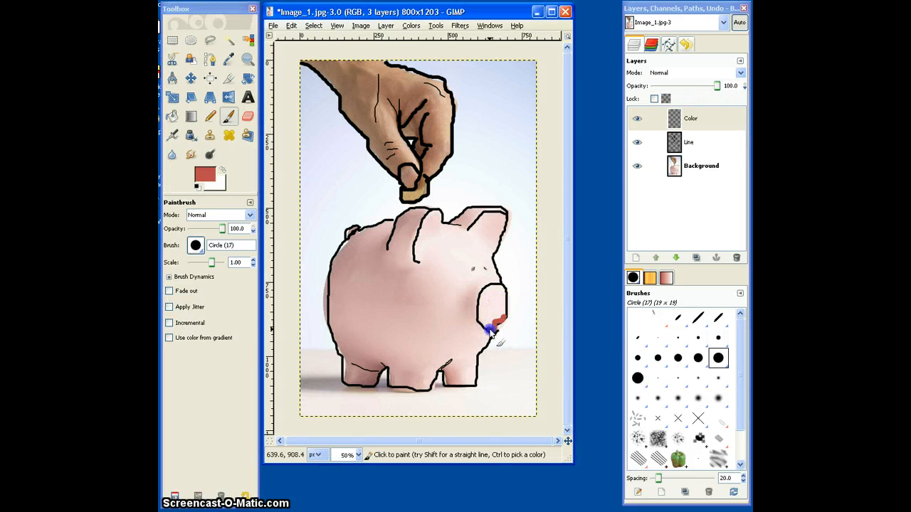
left_click_drag(480, 303, 483, 293)
left_click_drag(489, 302, 490, 305)
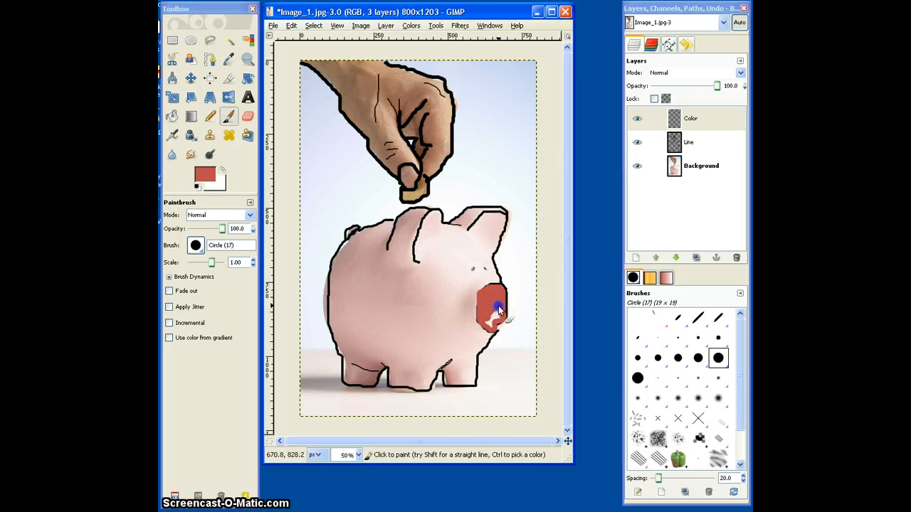
mouse_move(490, 328)
left_mouse_down()
mouse_move(492, 313)
mouse_move(491, 320)
left_mouse_up()
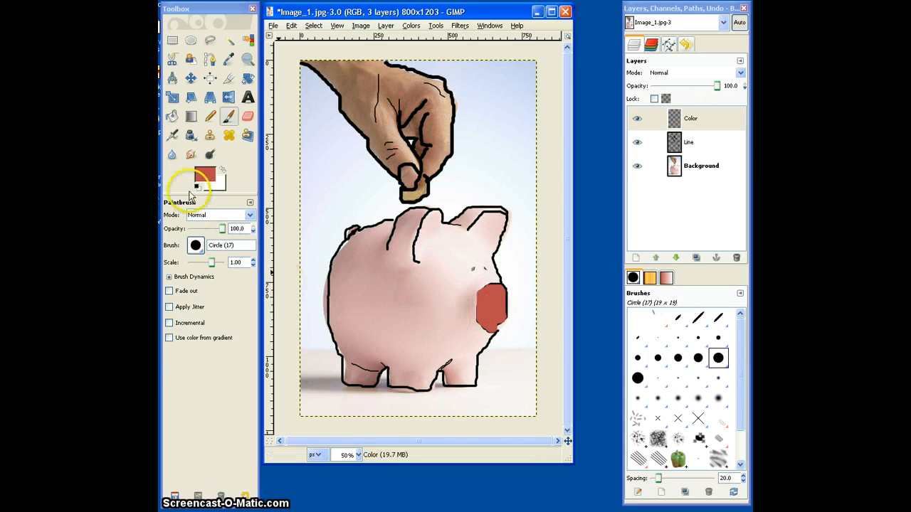
Change the foreground color to the dusty pink c68686.
left_click(205, 175)
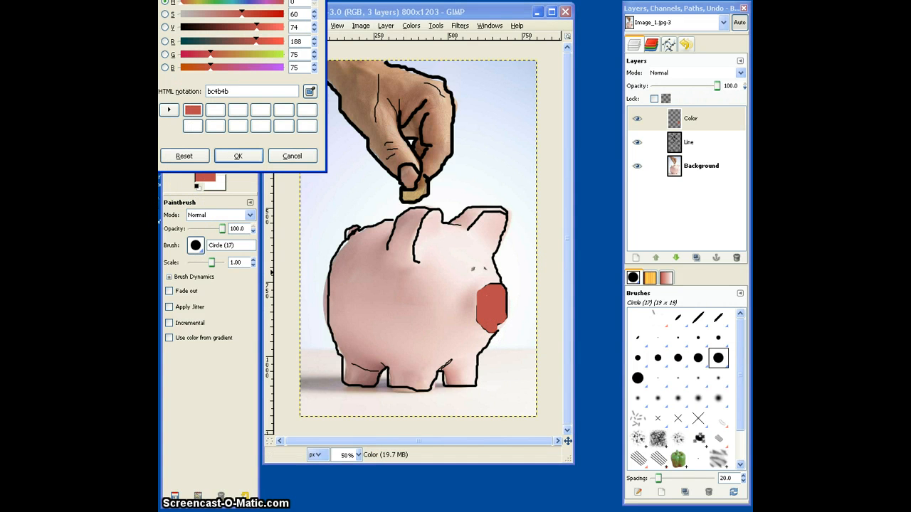
left_click_drag(92, 29, 100, 66)
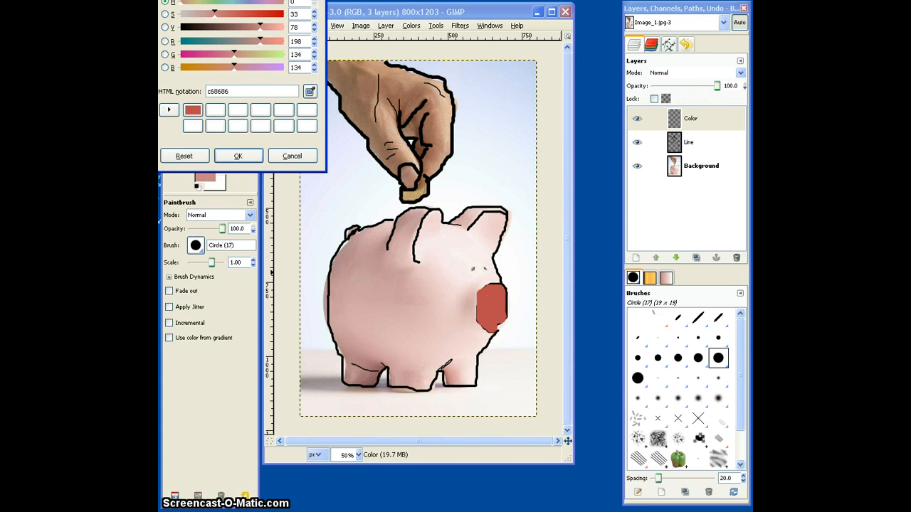
left_click(244, 158)
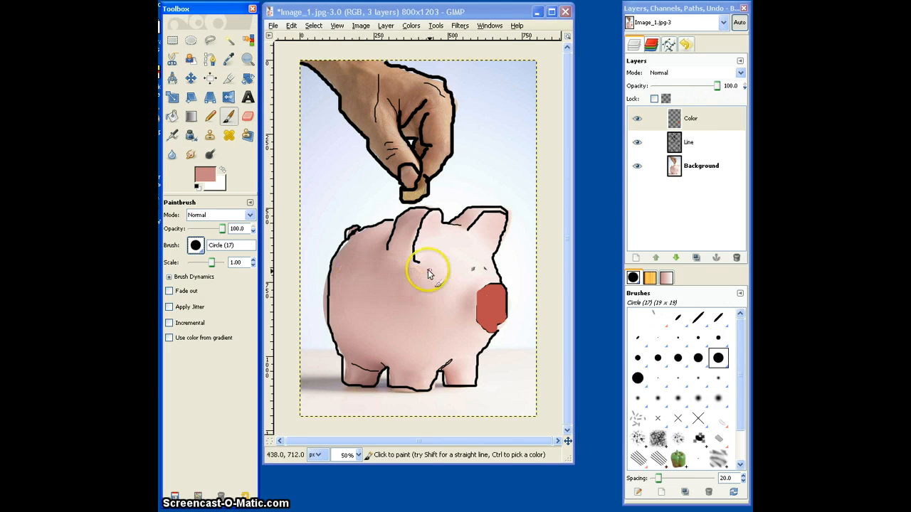
Paint a round patch on the pig's side and the shaded part of its near ear pink, and move the Line layer above Color.
mouse_move(418, 269)
left_mouse_down()
mouse_move(419, 295)
mouse_move(399, 294)
mouse_move(404, 268)
mouse_move(416, 264)
mouse_move(422, 287)
mouse_move(407, 295)
mouse_move(406, 273)
left_mouse_up()
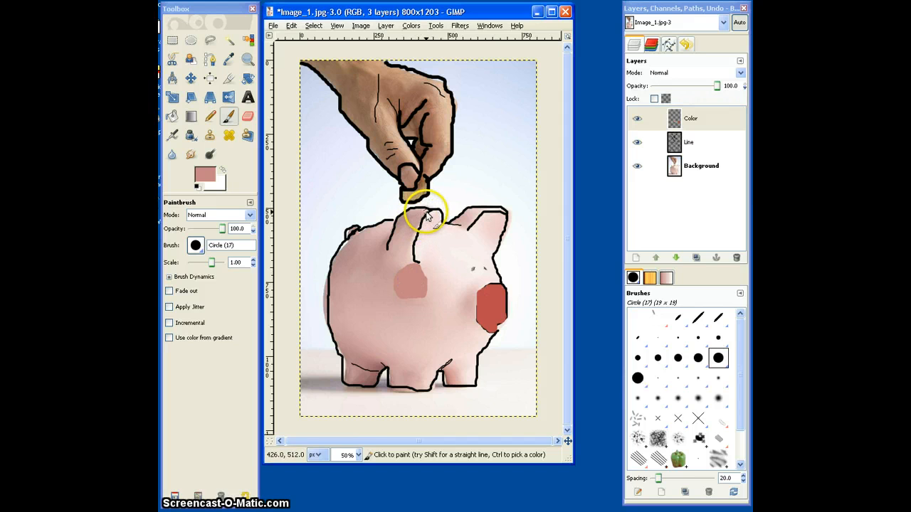
left_click_drag(425, 216, 417, 215)
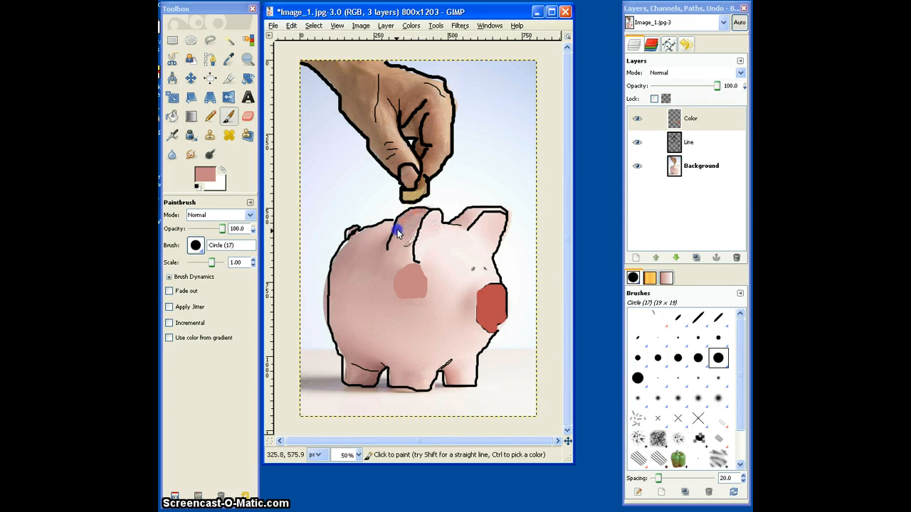
mouse_move(391, 246)
left_mouse_down()
mouse_move(423, 214)
mouse_move(414, 230)
mouse_move(405, 234)
mouse_move(426, 210)
mouse_move(399, 219)
mouse_move(396, 233)
mouse_move(413, 234)
mouse_move(392, 248)
left_mouse_up()
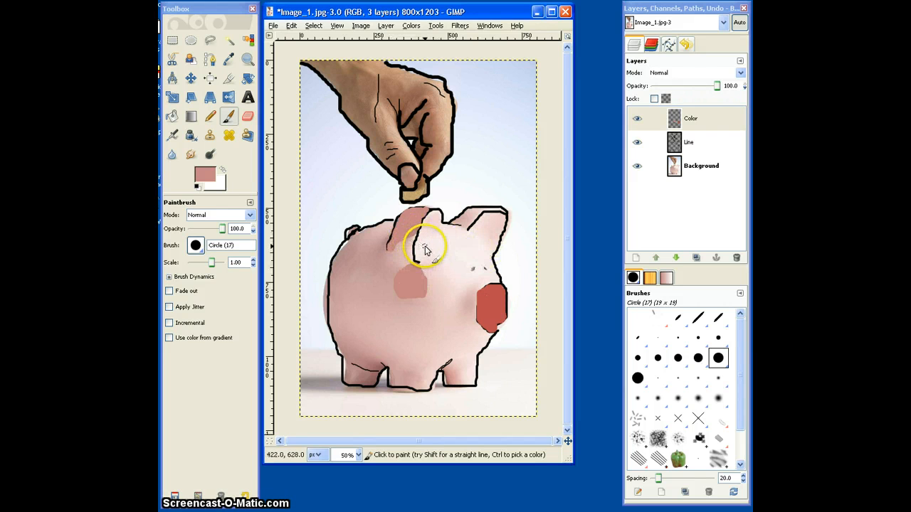
left_click_drag(701, 146, 690, 117)
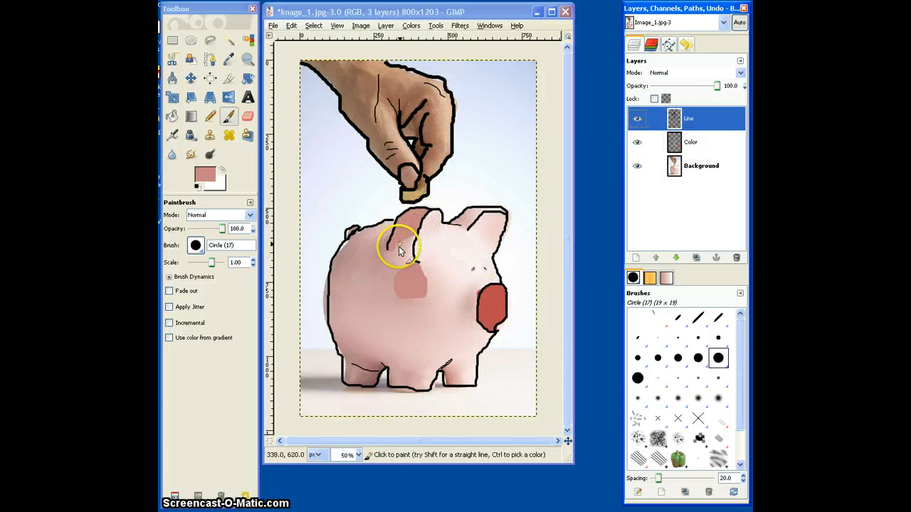
Paint the pig's upper back and rear edge, the shaded part of its far ear and its feet in the same pink.
left_click_drag(383, 250, 390, 213)
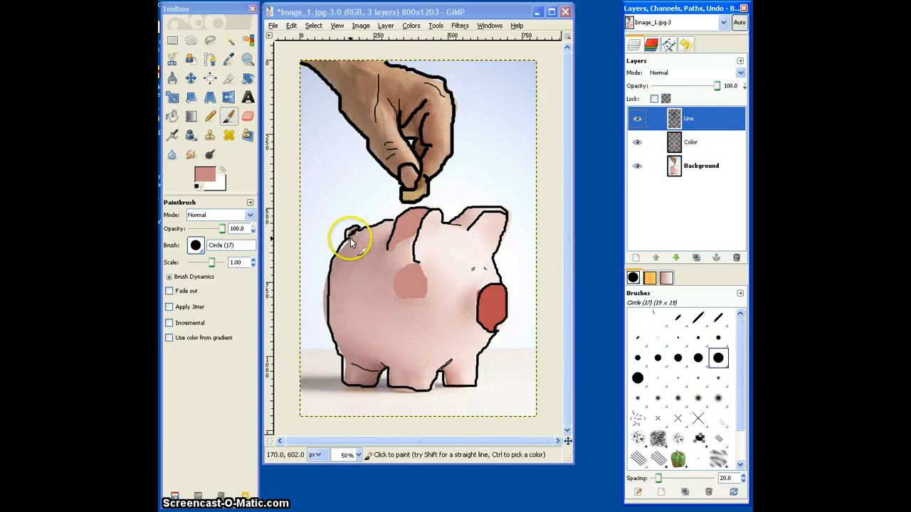
left_click(356, 238)
left_click_drag(346, 244, 333, 291)
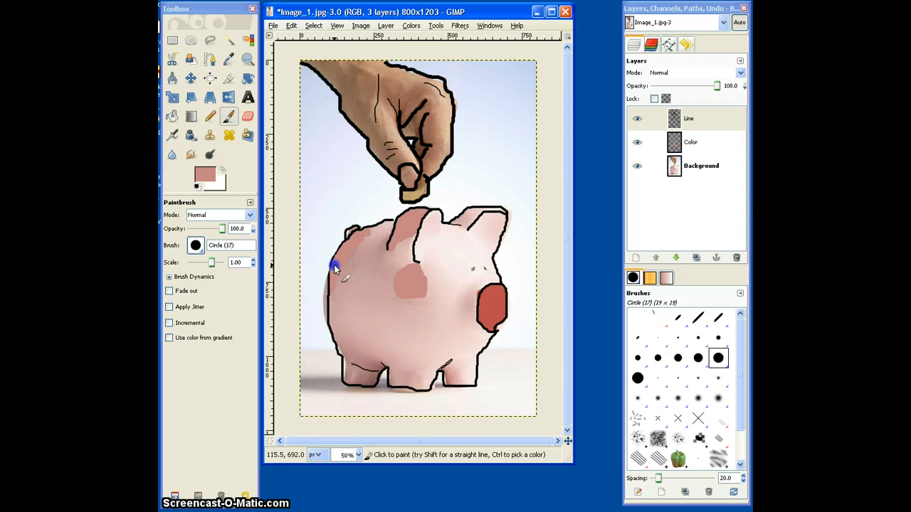
mouse_move(455, 222)
left_mouse_down()
mouse_move(467, 212)
mouse_move(458, 219)
mouse_move(474, 219)
left_mouse_up()
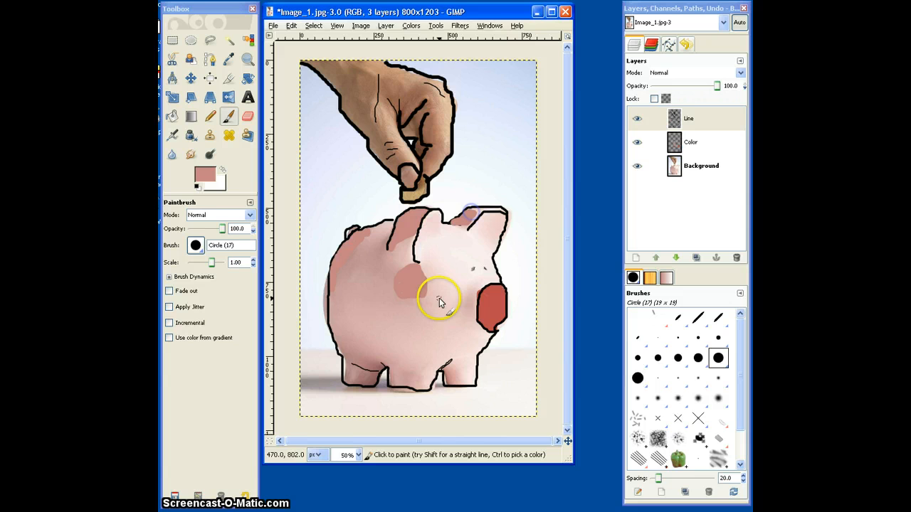
left_click(417, 380)
mouse_move(417, 379)
left_mouse_down()
mouse_move(399, 376)
mouse_move(406, 386)
mouse_move(413, 375)
mouse_move(400, 382)
mouse_move(387, 368)
mouse_move(361, 364)
left_mouse_up()
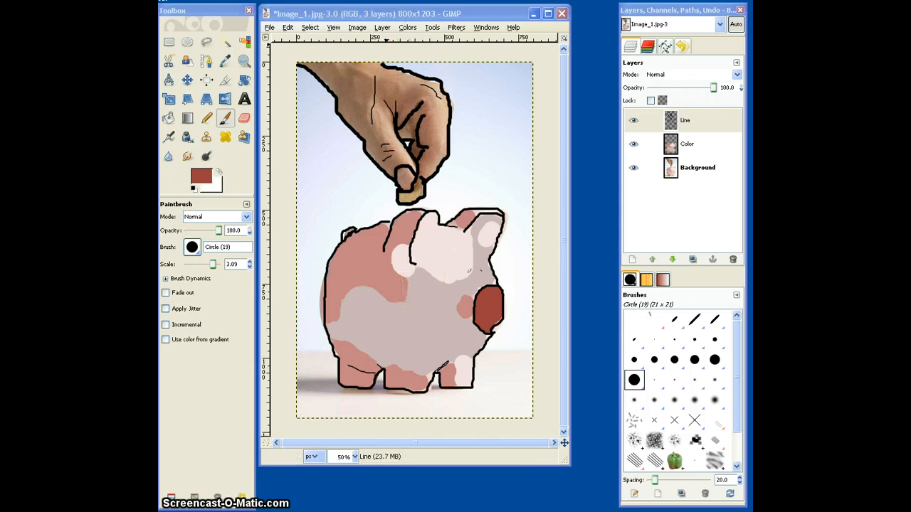
Create an 800 x 1203 px layer named Background Layer with transparent fill and place it directly below the Color layer.
left_click(382, 27)
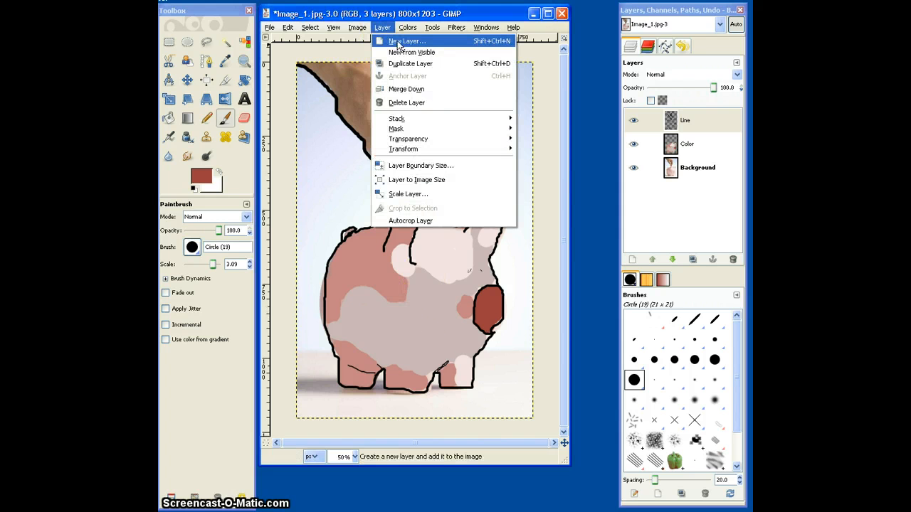
left_click(398, 43)
left_click_drag(260, 118, 381, 146)
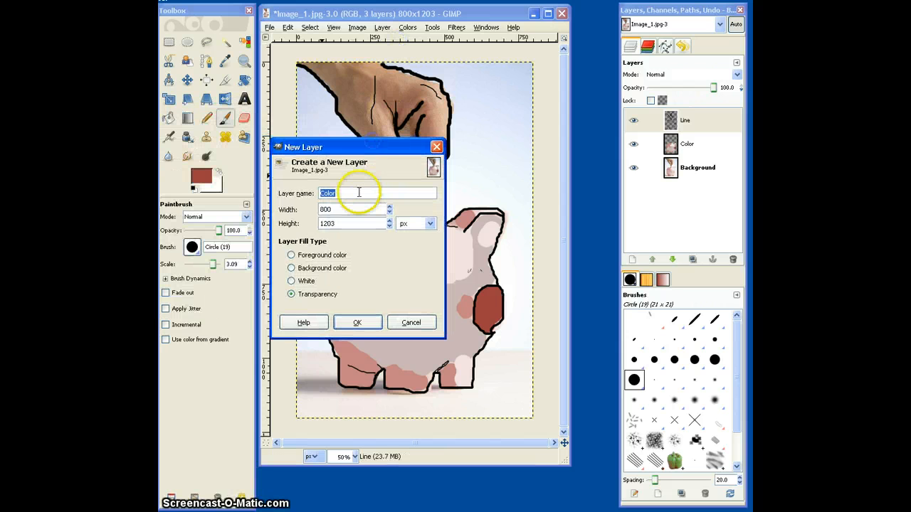
left_click(348, 191)
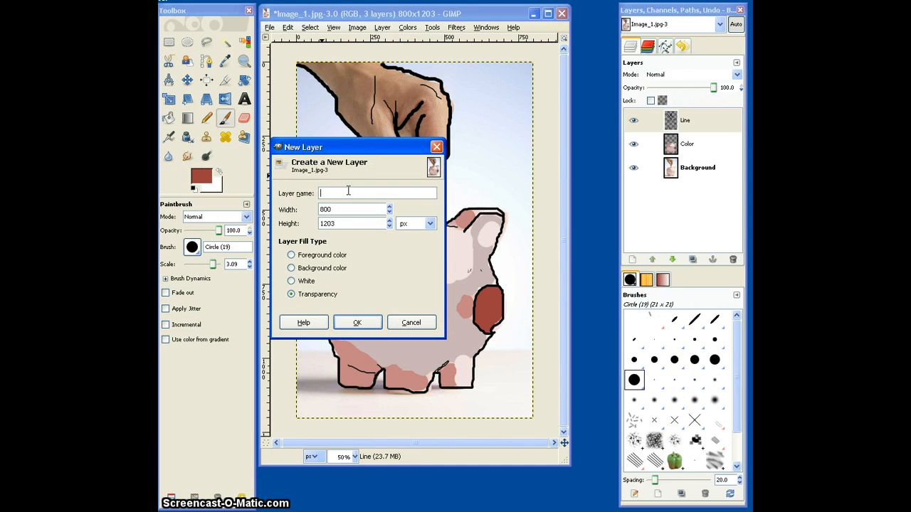
type("Background Layer")
left_click(357, 322)
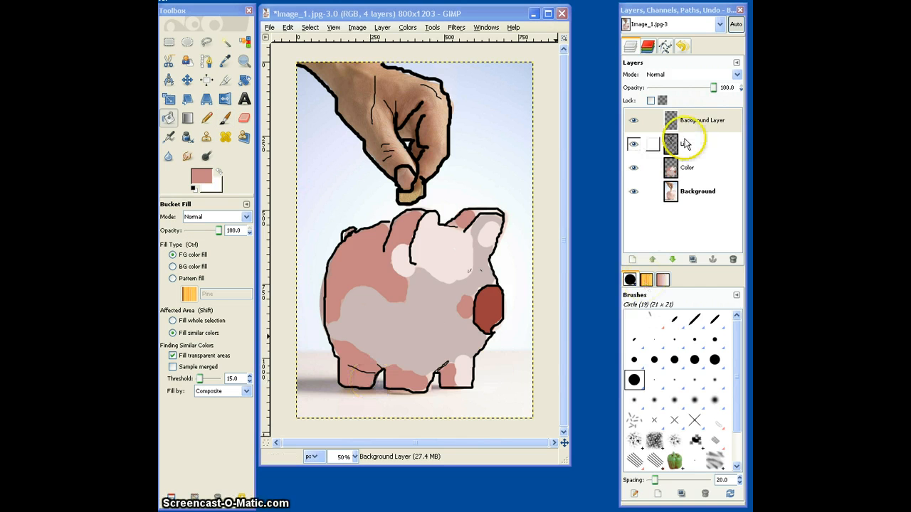
left_click_drag(709, 122, 714, 180)
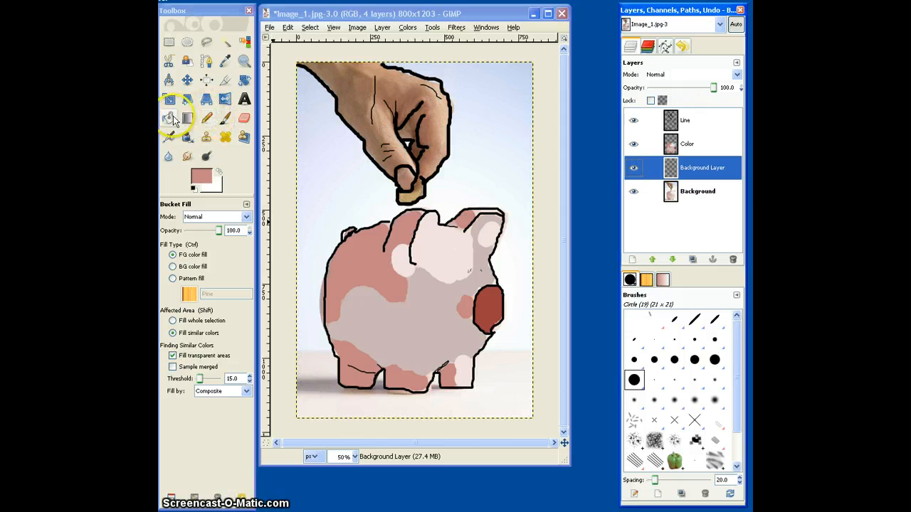
Bucket-fill the whole Background Layer with the light blue 909ec8, and make the Color layer active.
left_click(202, 176)
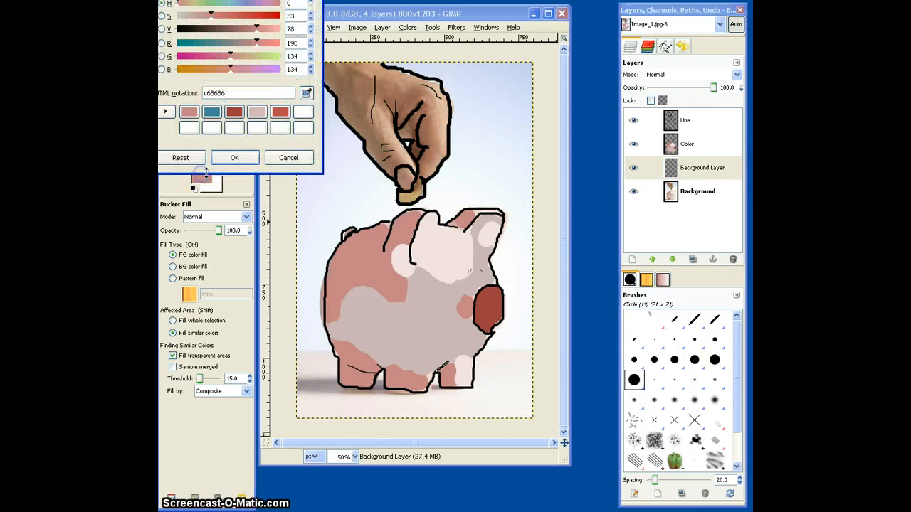
left_click_drag(158, 0, 314, 75)
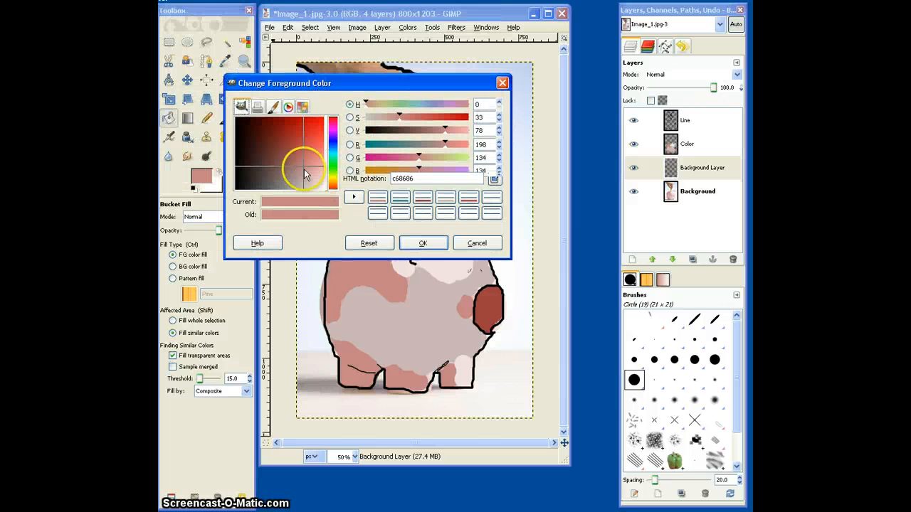
left_click(333, 145)
left_click(305, 170)
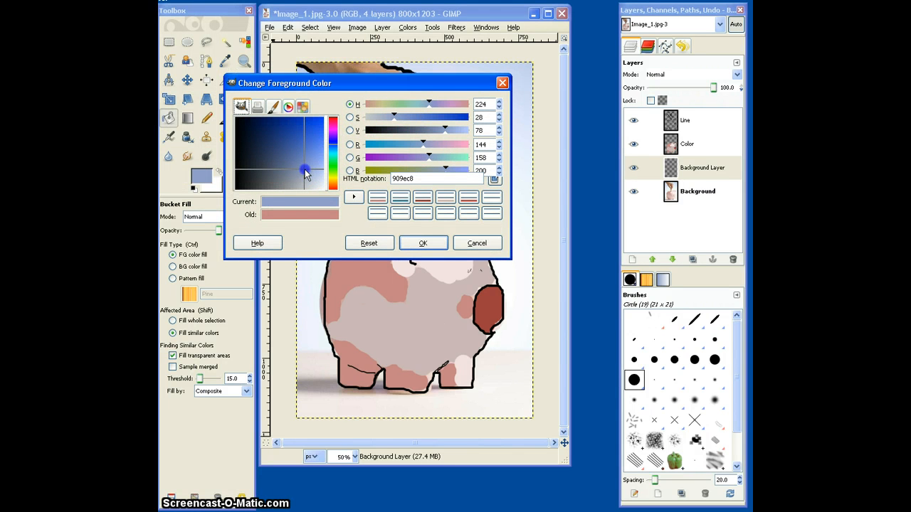
left_click(422, 242)
left_click(479, 162)
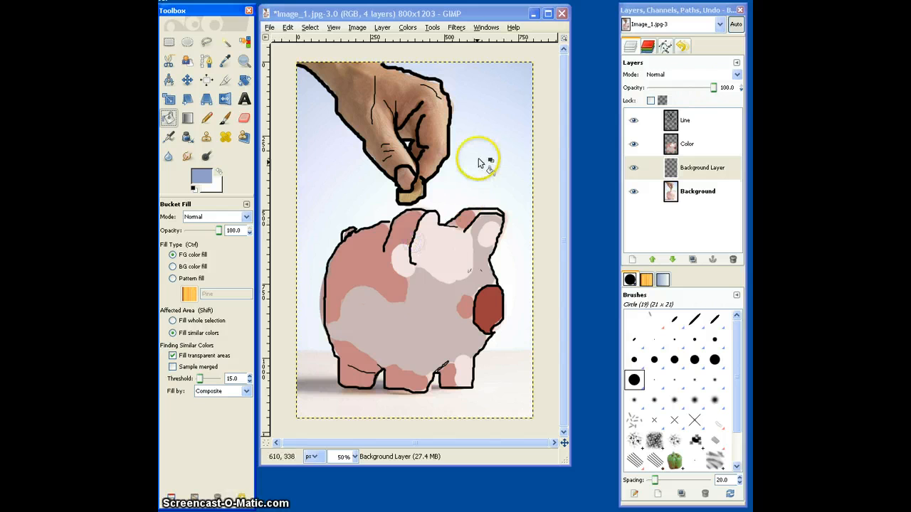
left_click(484, 155)
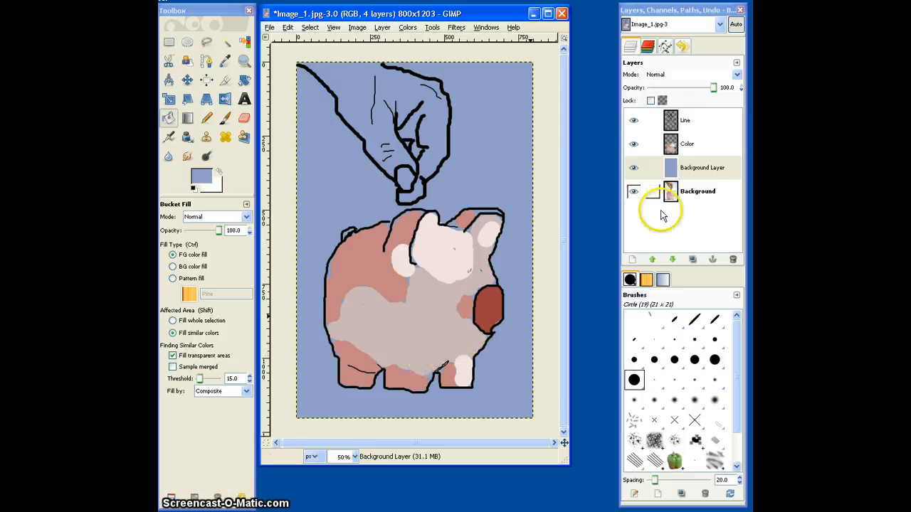
left_click(708, 149)
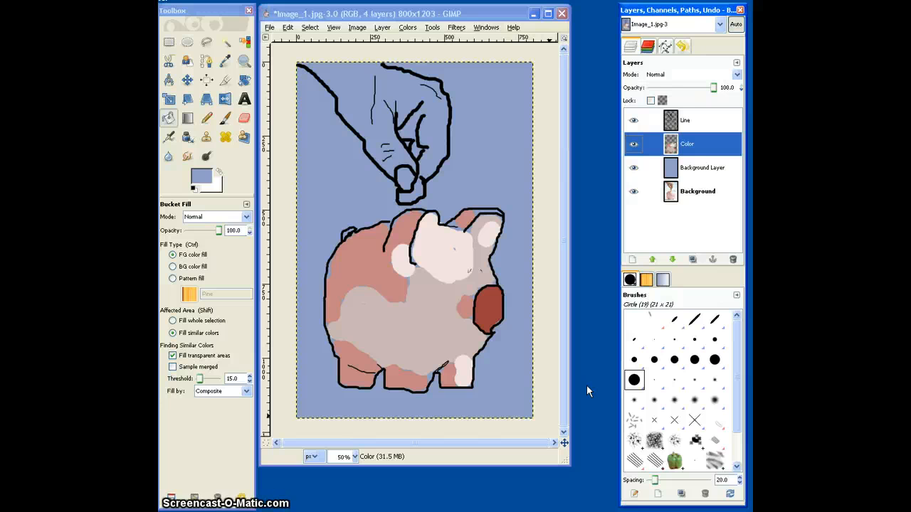
Save the image as Image_1.xcf in the Project_2 folder, using the GIMP XCF image file type.
left_click(270, 27)
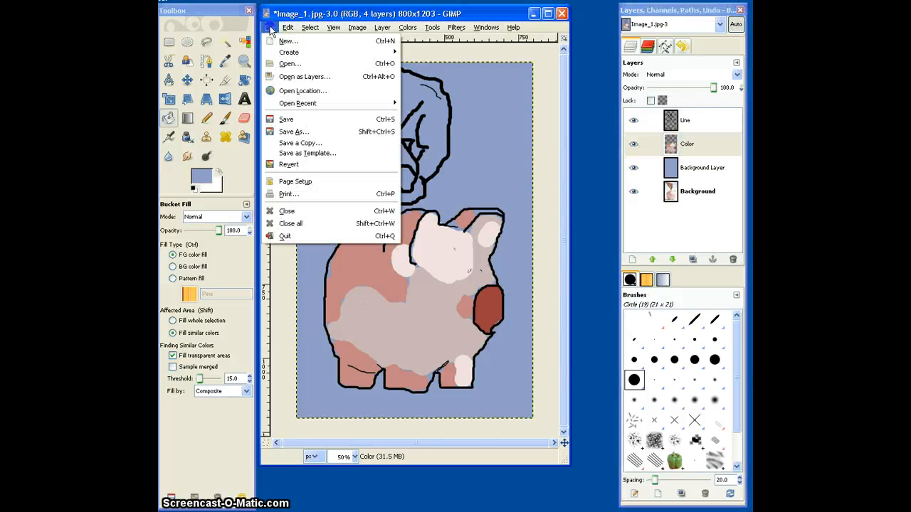
left_click(300, 133)
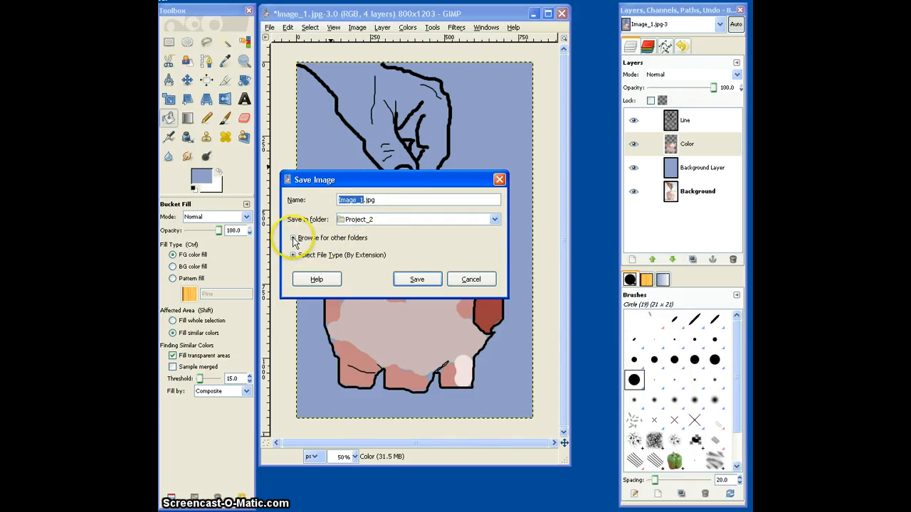
left_click(293, 256)
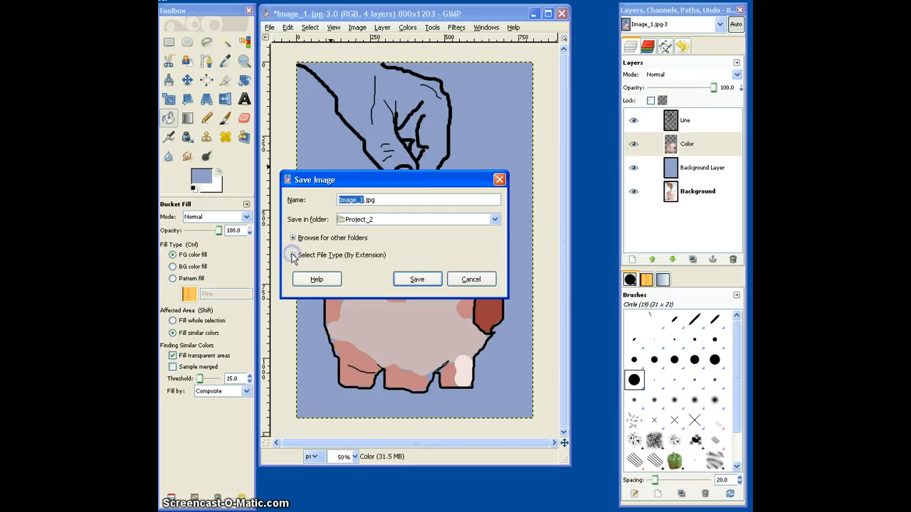
left_click(311, 294)
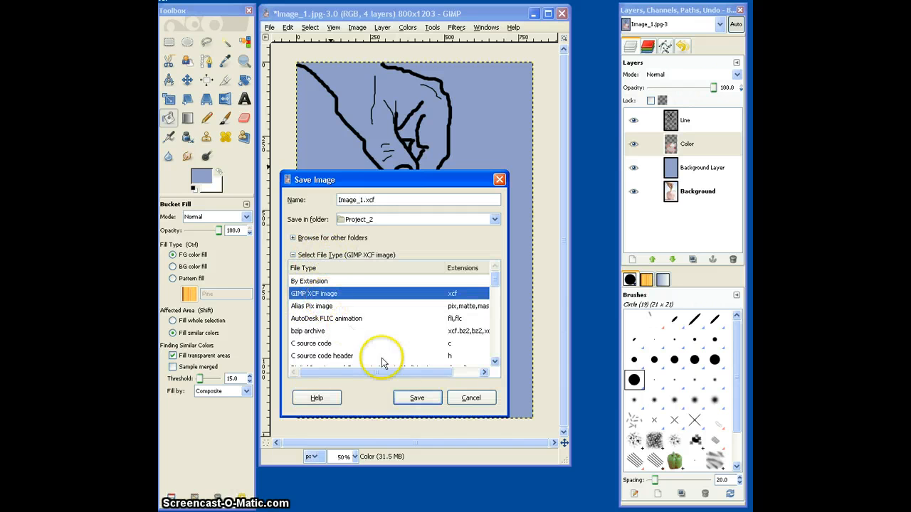
left_click(418, 399)
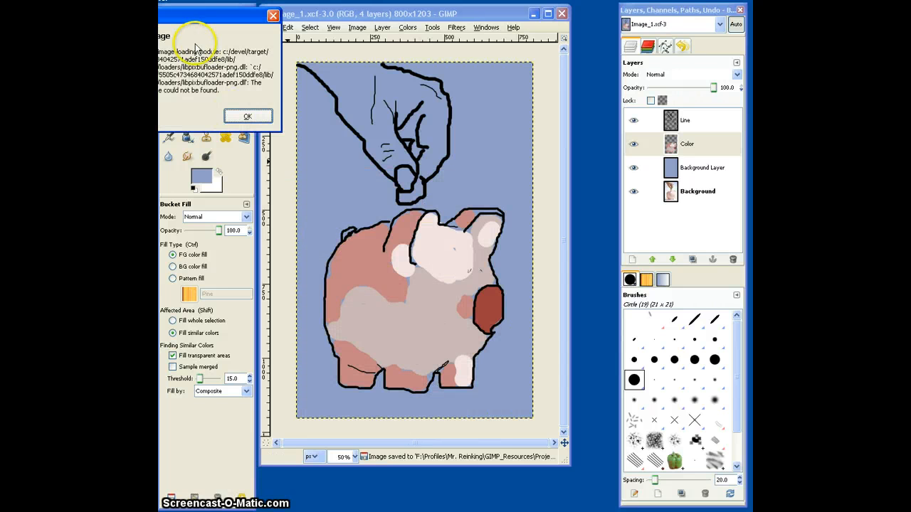
left_click(248, 116)
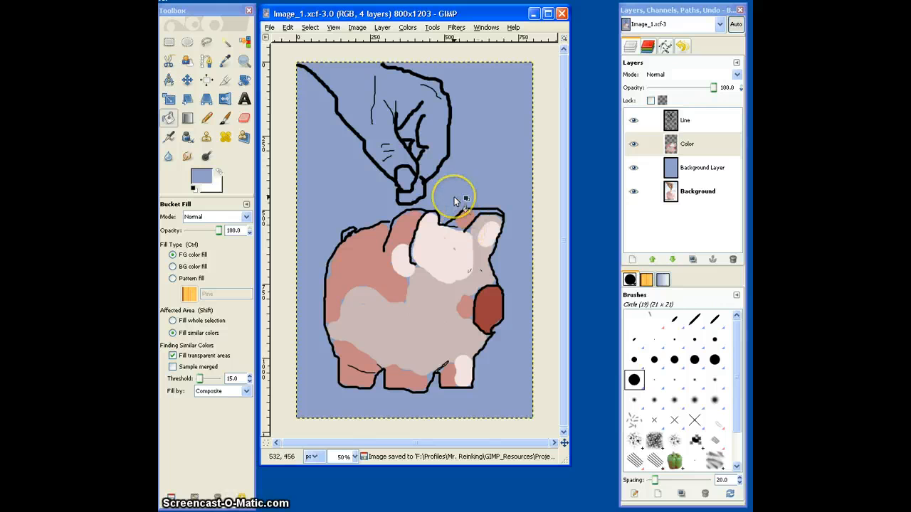